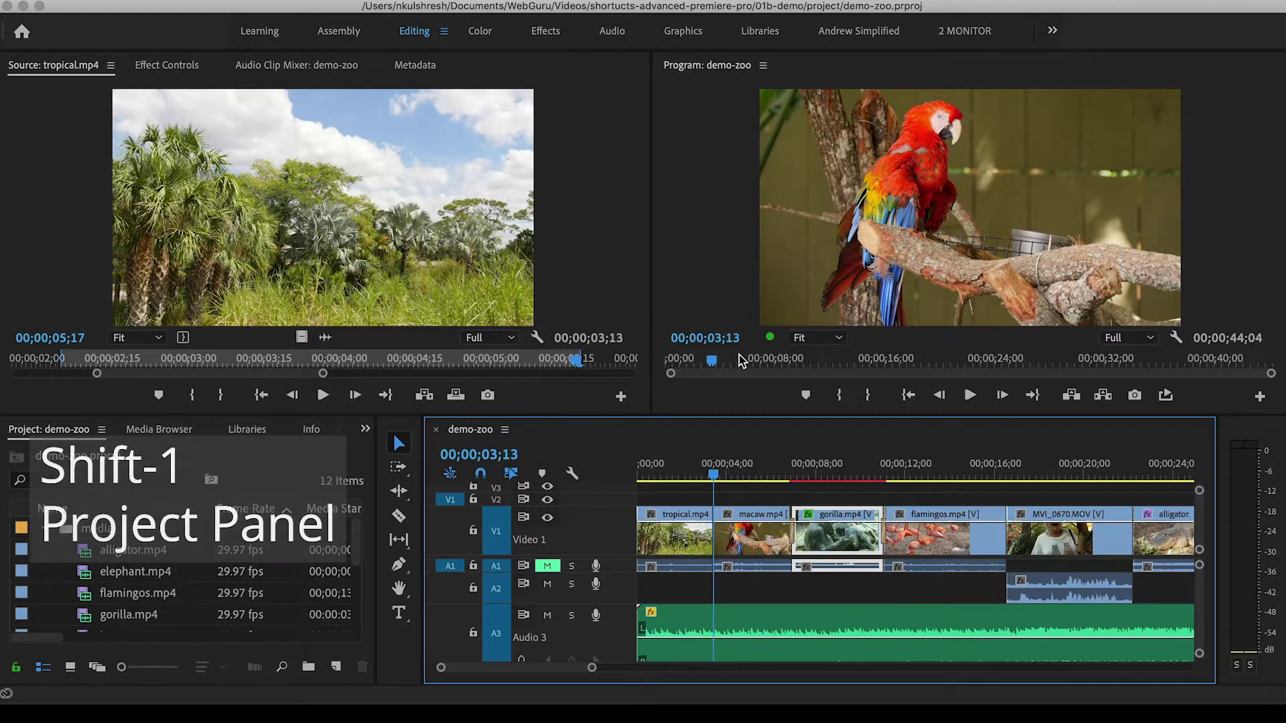
# Cycle focus through the Project, Source, Timeline and Program panels, then show gorilla.mp4's Effect Controls and the Effects panel.
pyautogui.hotkey('shift', '1')
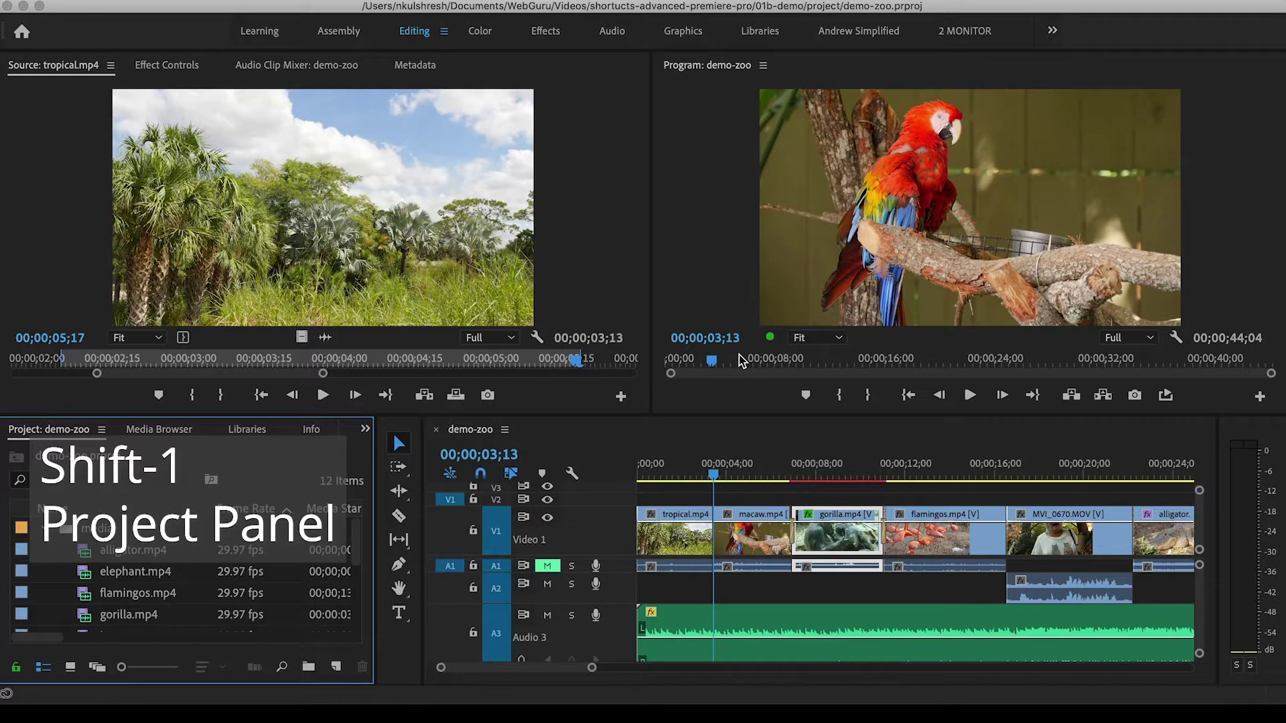
pyautogui.hotkey('shift', '2')
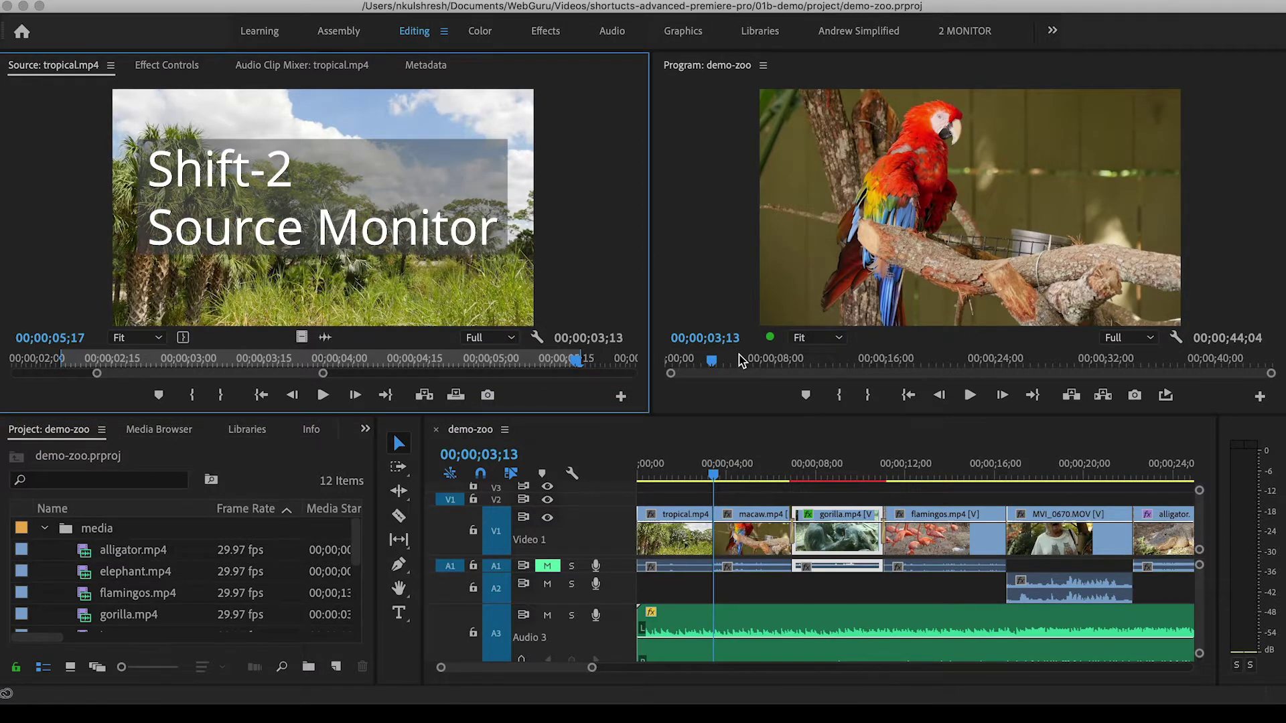
pyautogui.hotkey('shift', '3')
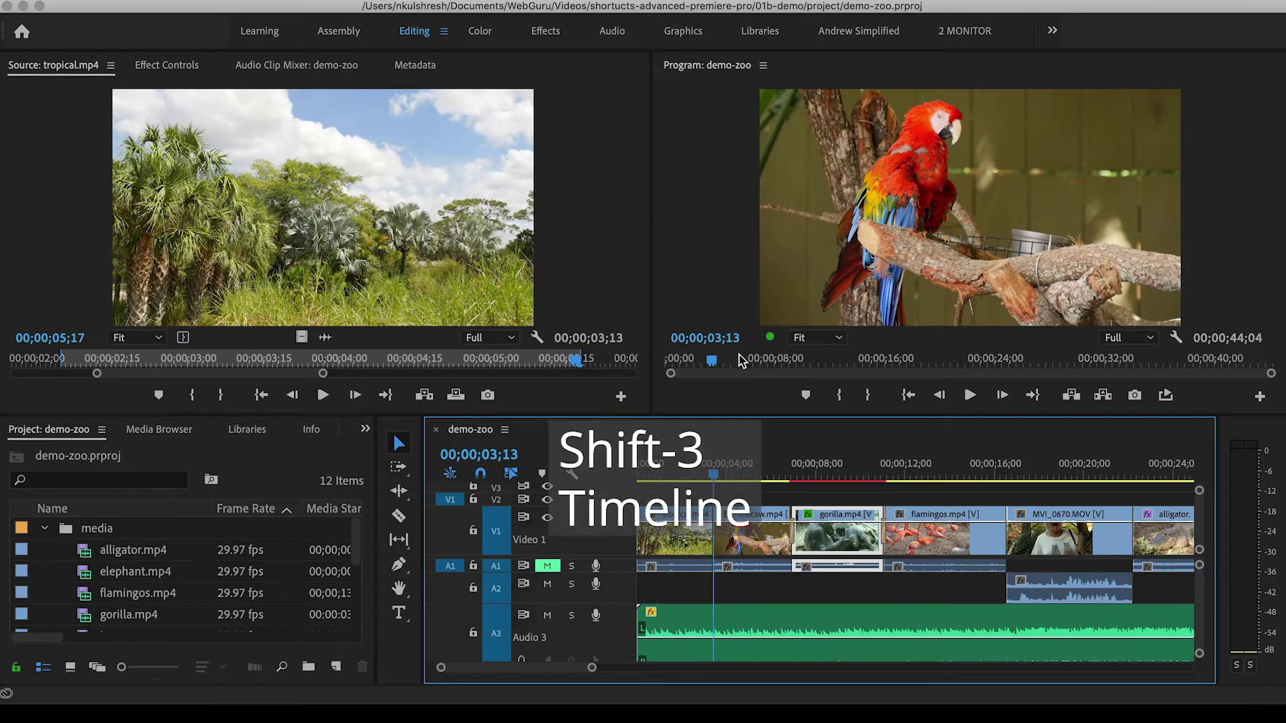
pyautogui.hotkey('shift', '4')
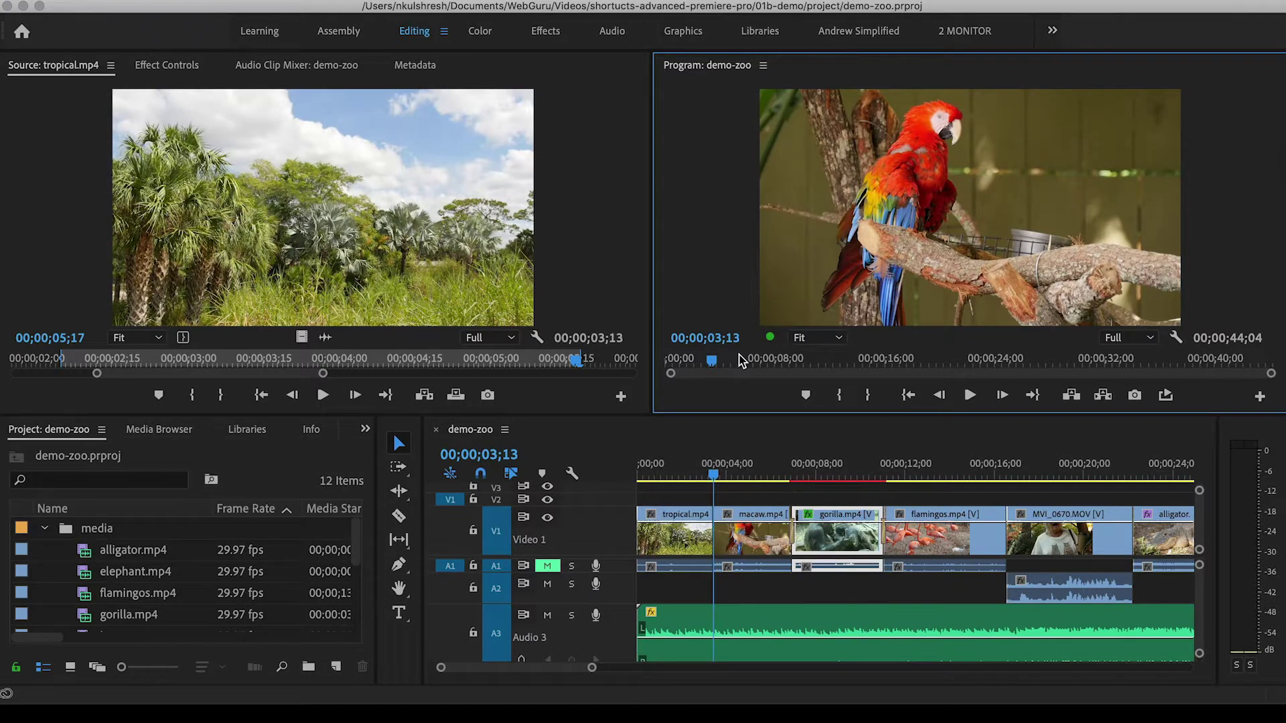
pyautogui.hotkey('shift', '5')
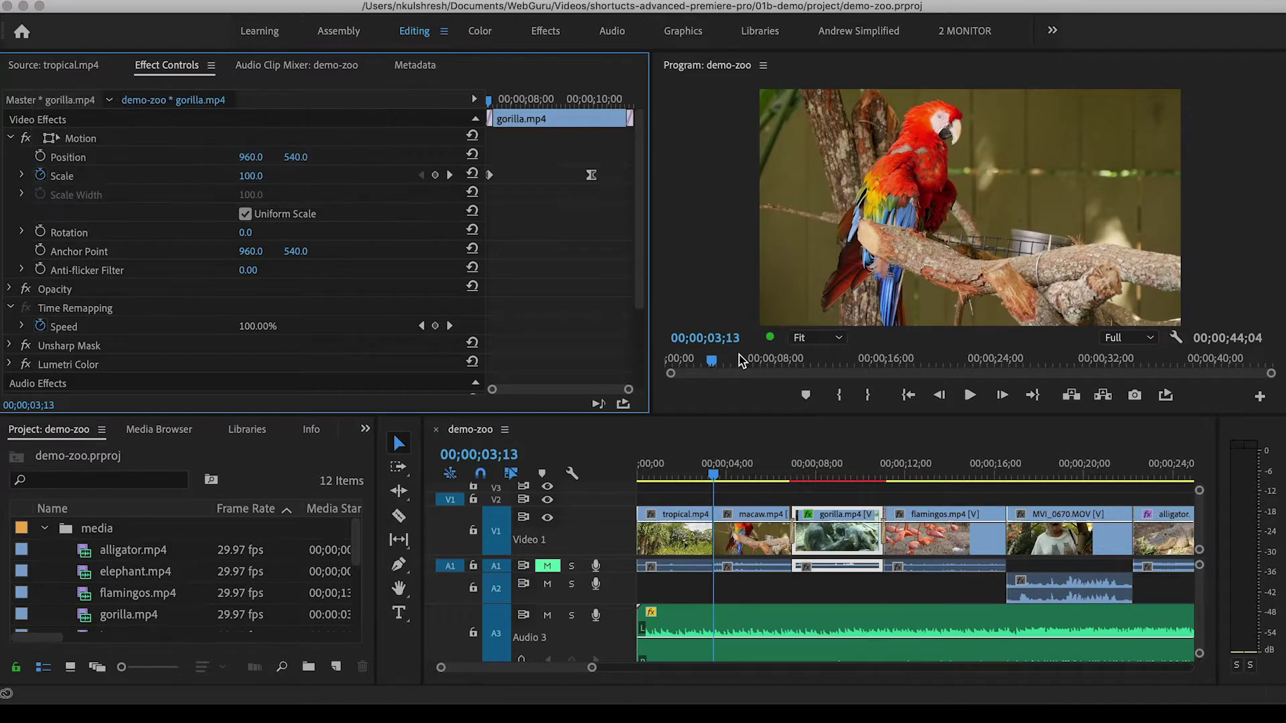
pyautogui.hotkey('shift', '7')
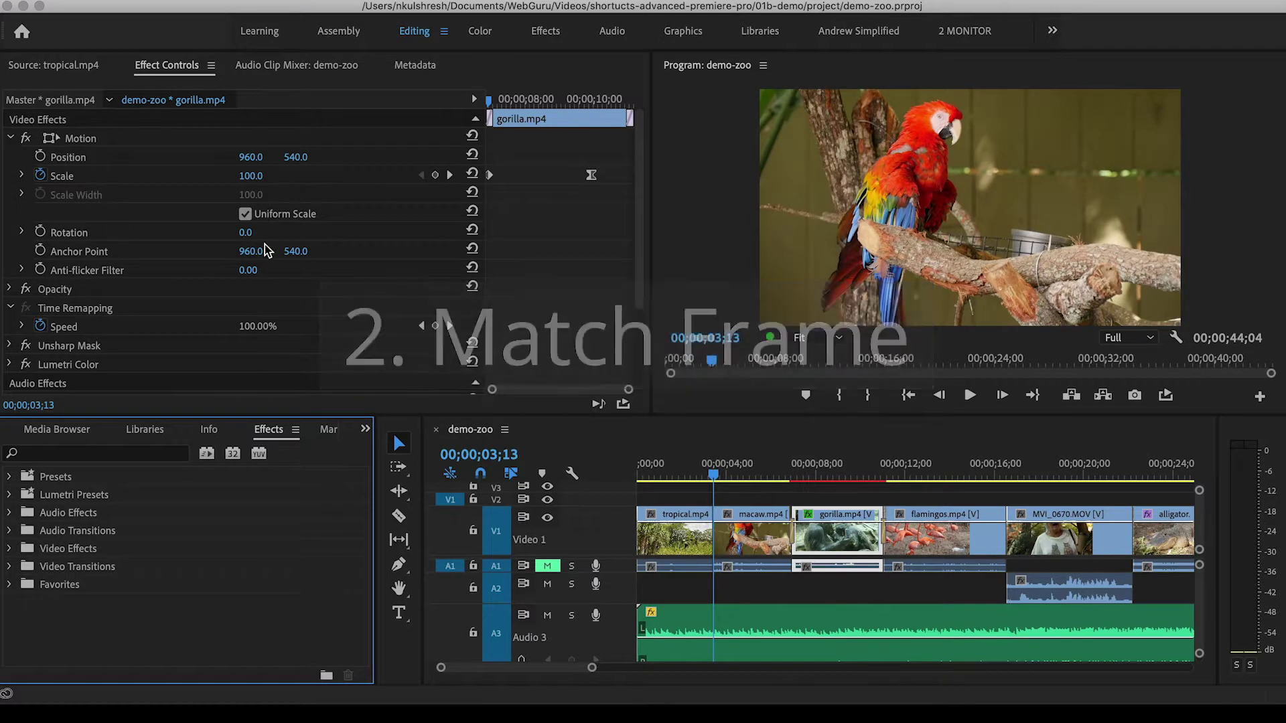
# Select the flamingos clip and Match Frame it into the Source monitor at 00;00;18;10.
pyautogui.click(916, 473)
pyautogui.click(923, 536)
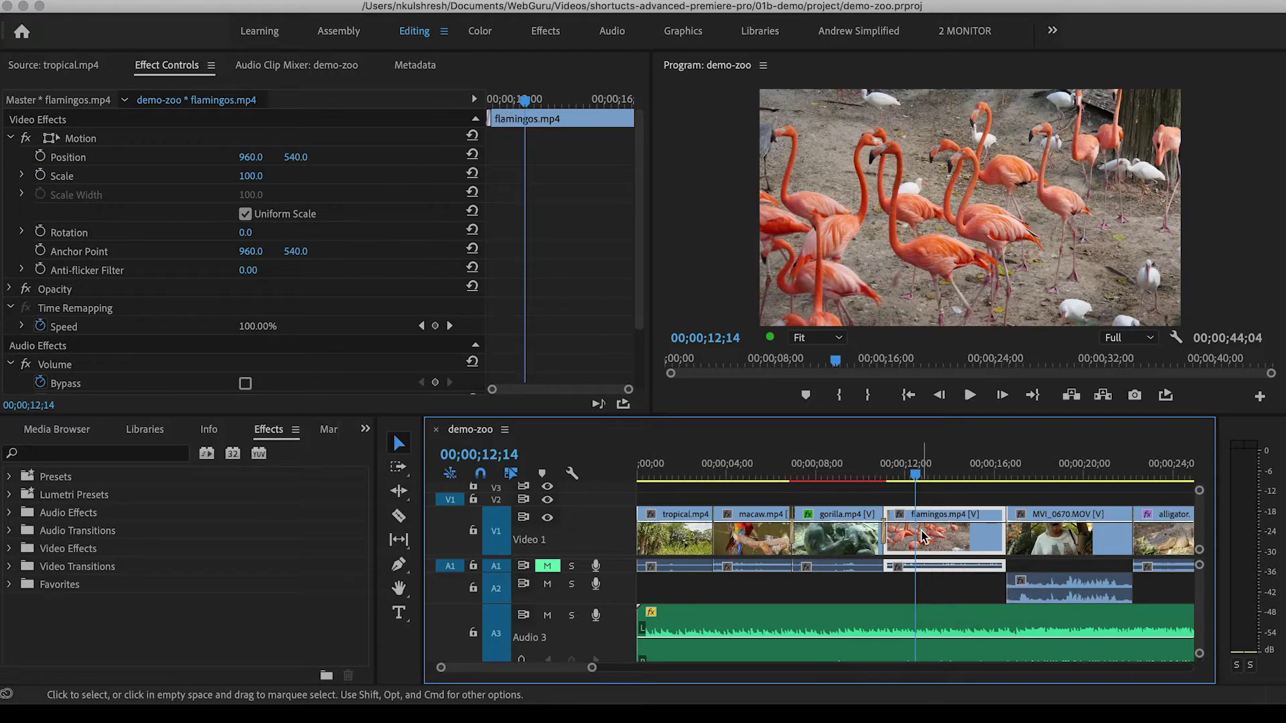
pyautogui.hotkey('shift', '1')
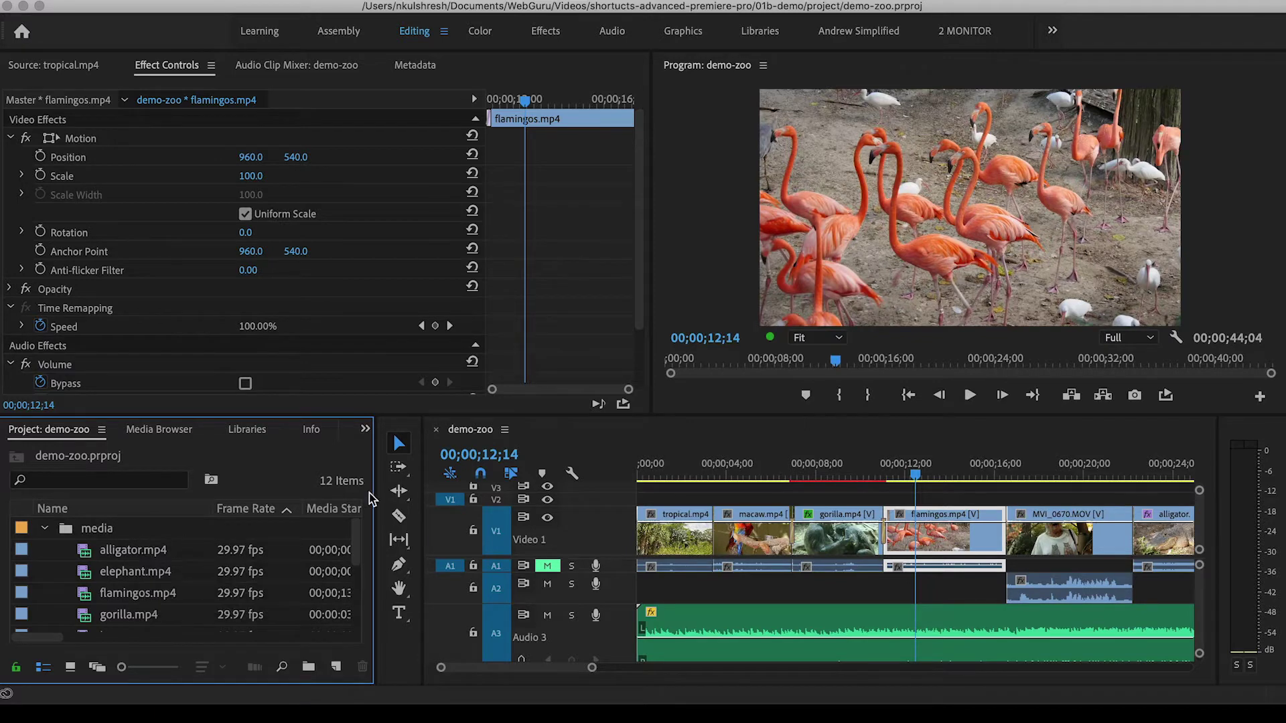
pyautogui.hotkey('shift', '3')
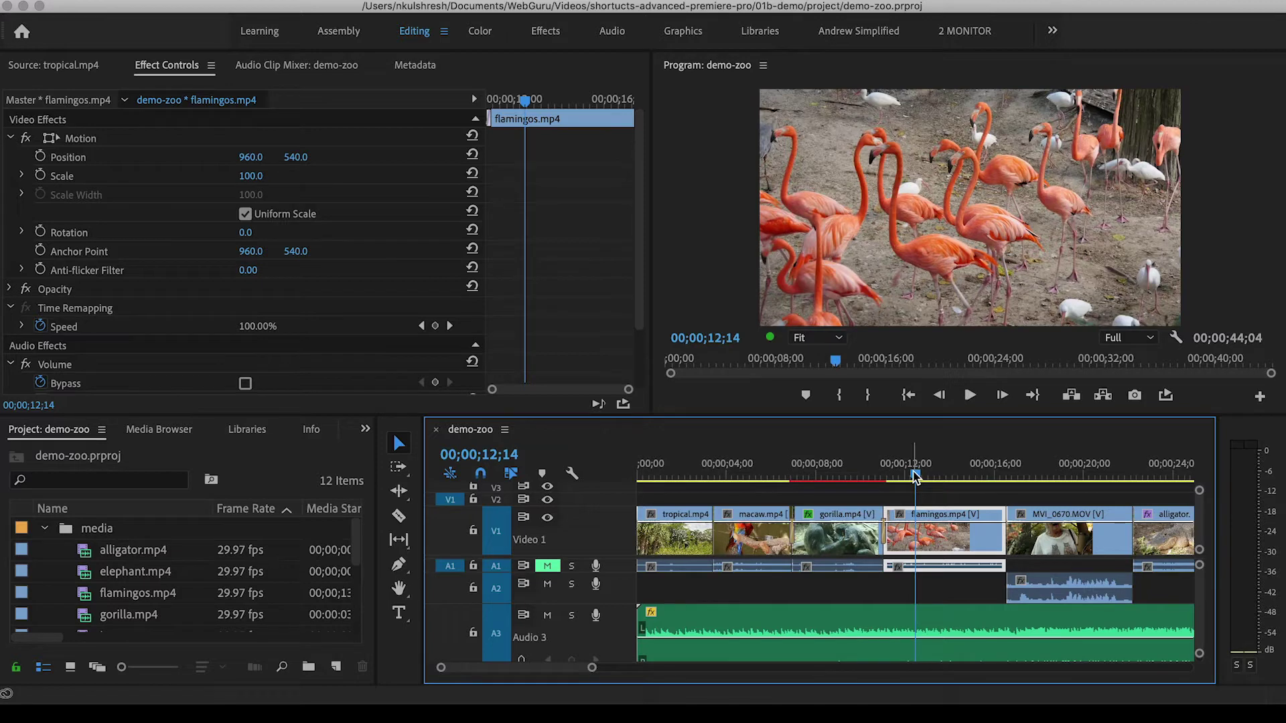
pyautogui.press('f')
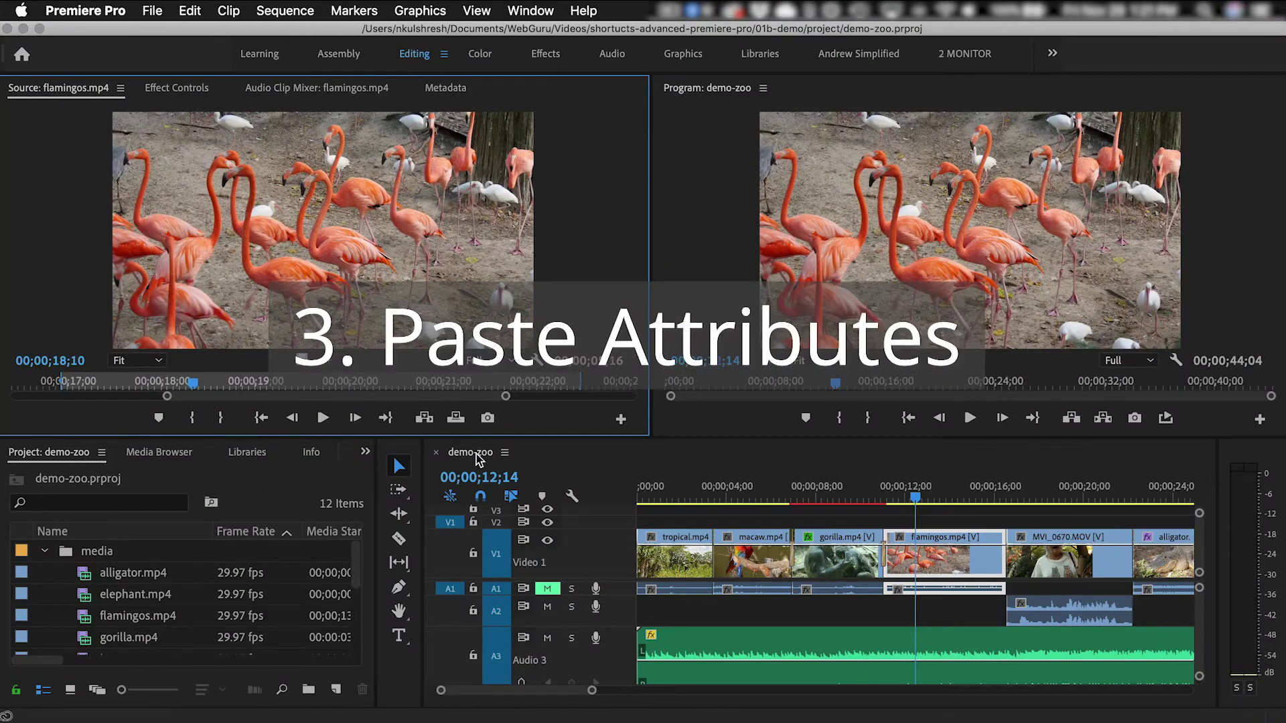
# Select the gorilla clip in the timeline and copy it.
pyautogui.click(818, 495)
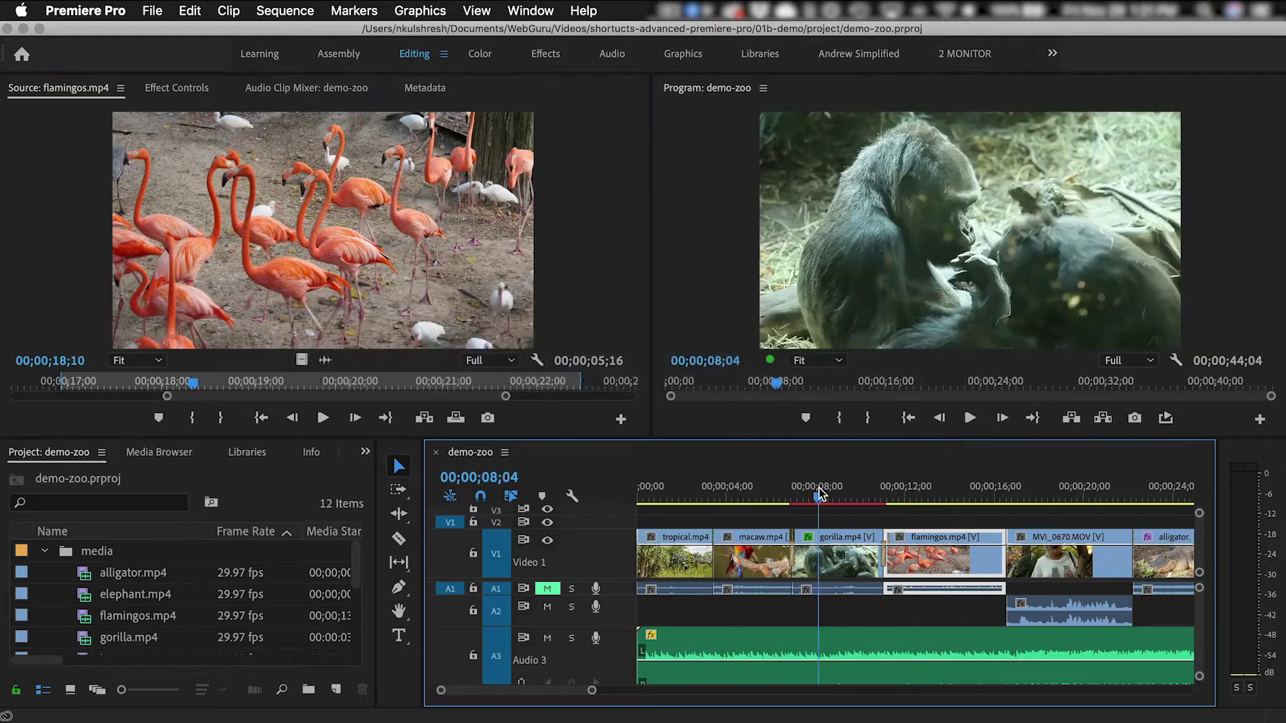
pyautogui.moveTo(819, 496); pyautogui.dragTo(795, 496)
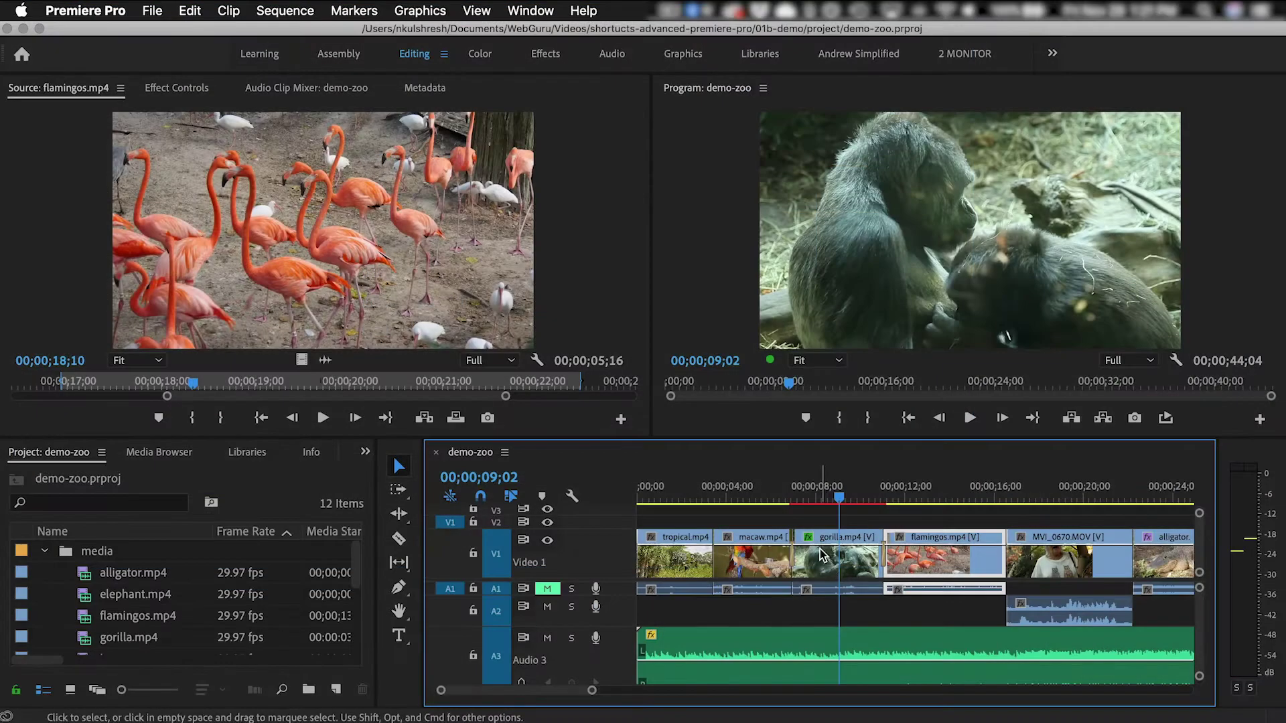
pyautogui.click(822, 556)
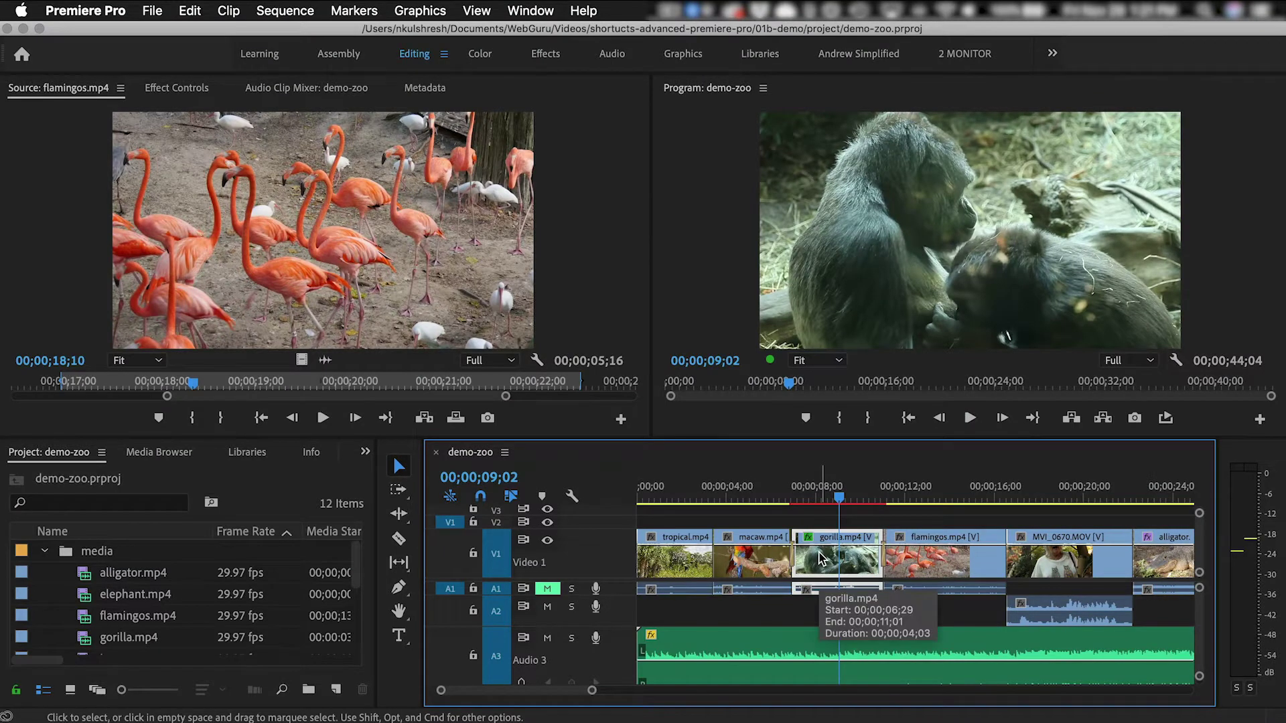
pyautogui.press('super+c')
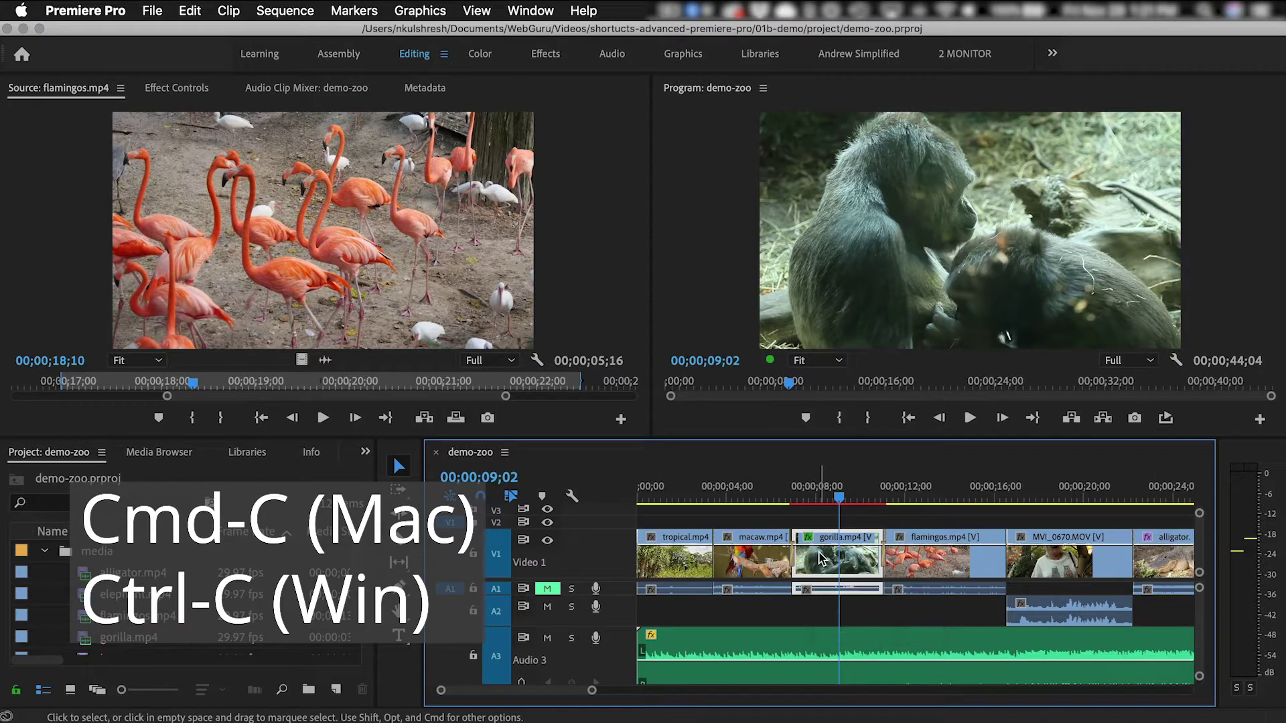
# Select the flamingos clip and bring up Paste Attributes from the Edit menu.
pyautogui.click(921, 501)
pyautogui.click(929, 556)
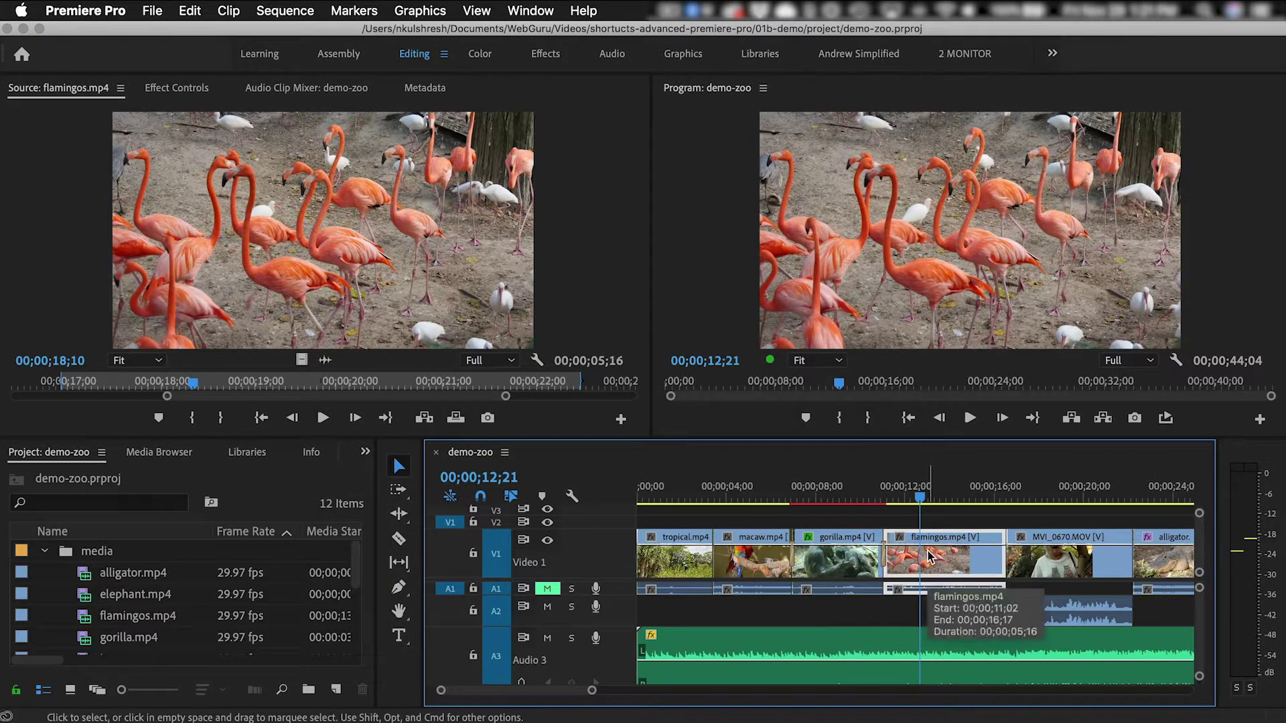
pyautogui.click(193, 17)
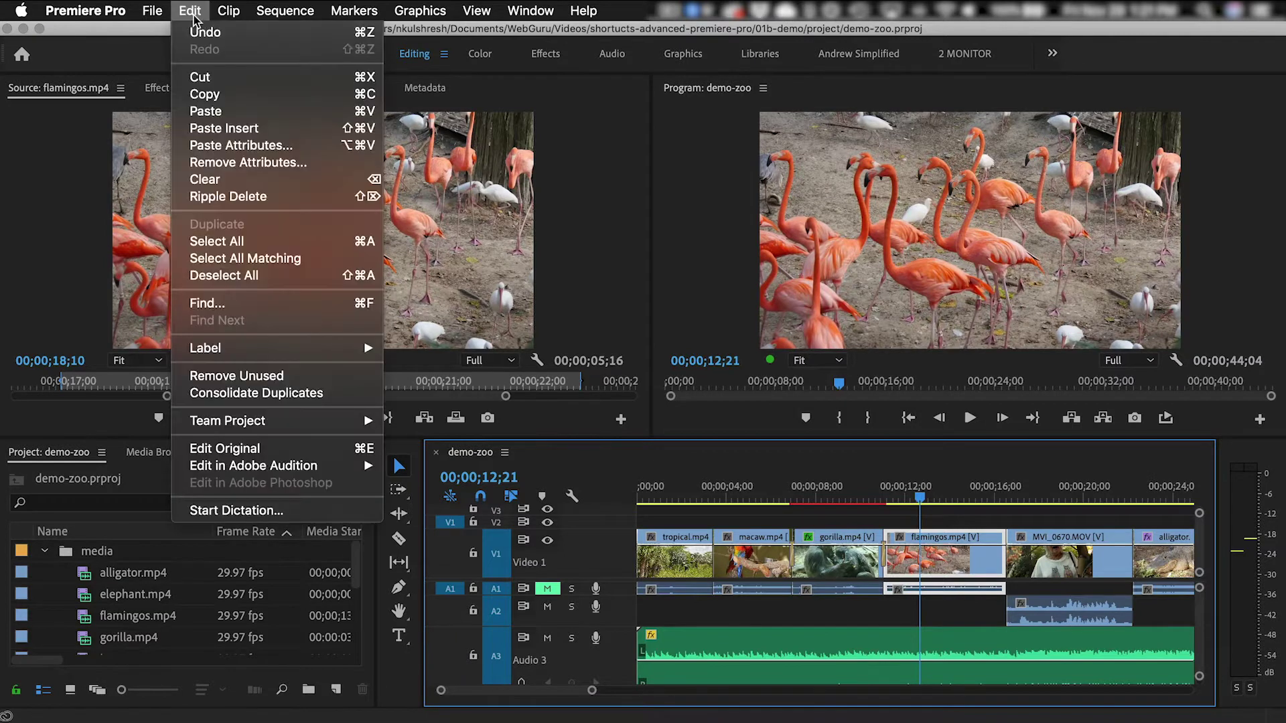
pyautogui.click(228, 146)
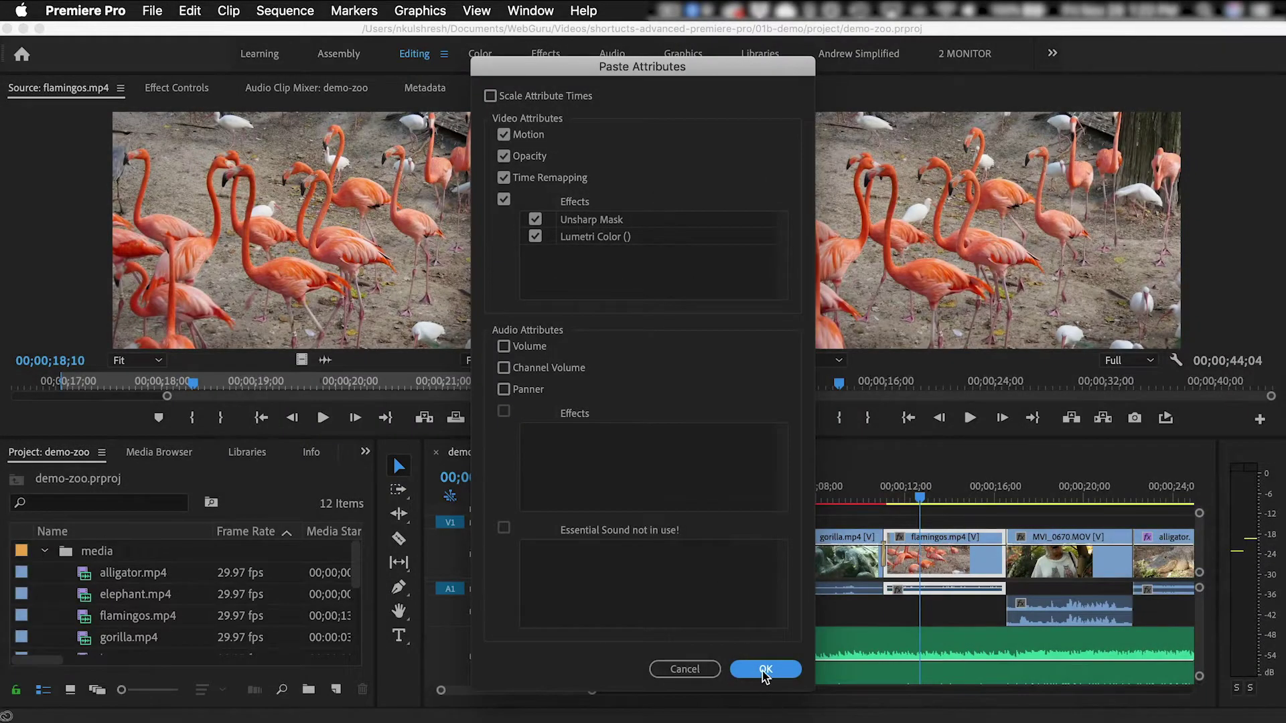
# Paste Motion, Opacity, Time Remapping, Unsharp Mask and Lumetri Color onto flamingos, then play it from its start.
pyautogui.click(766, 669)
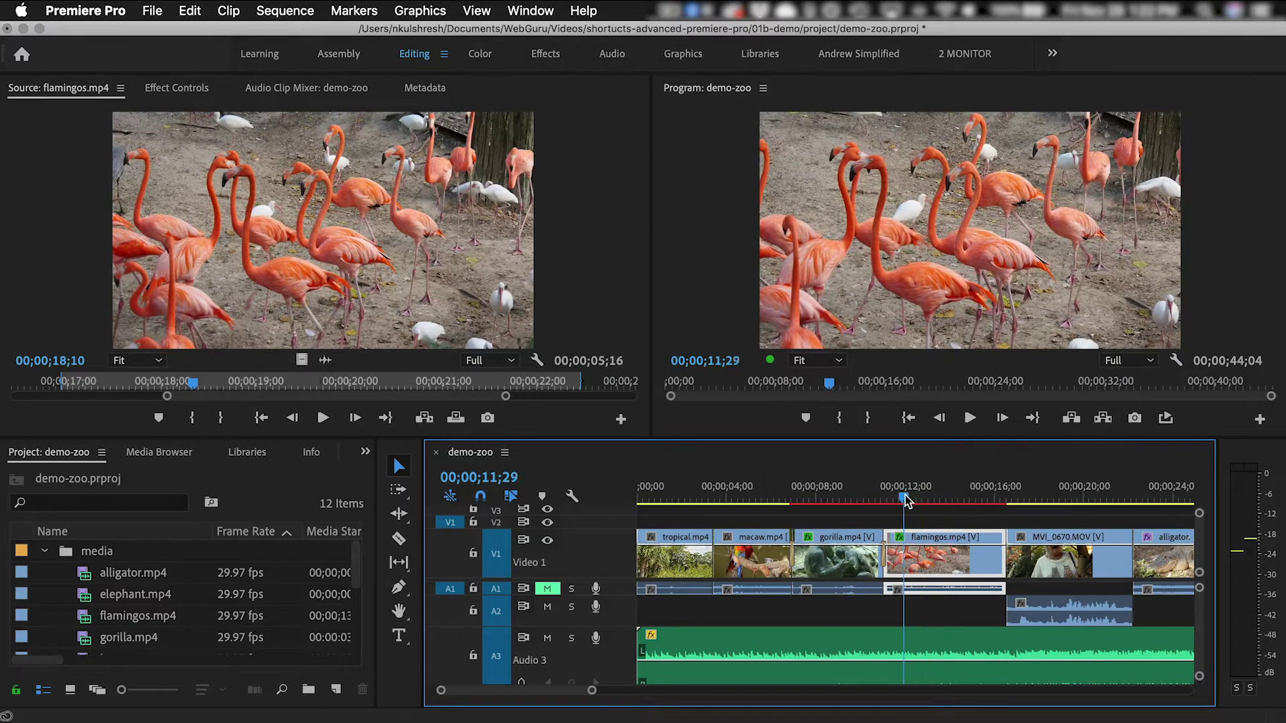
pyautogui.press('Up')
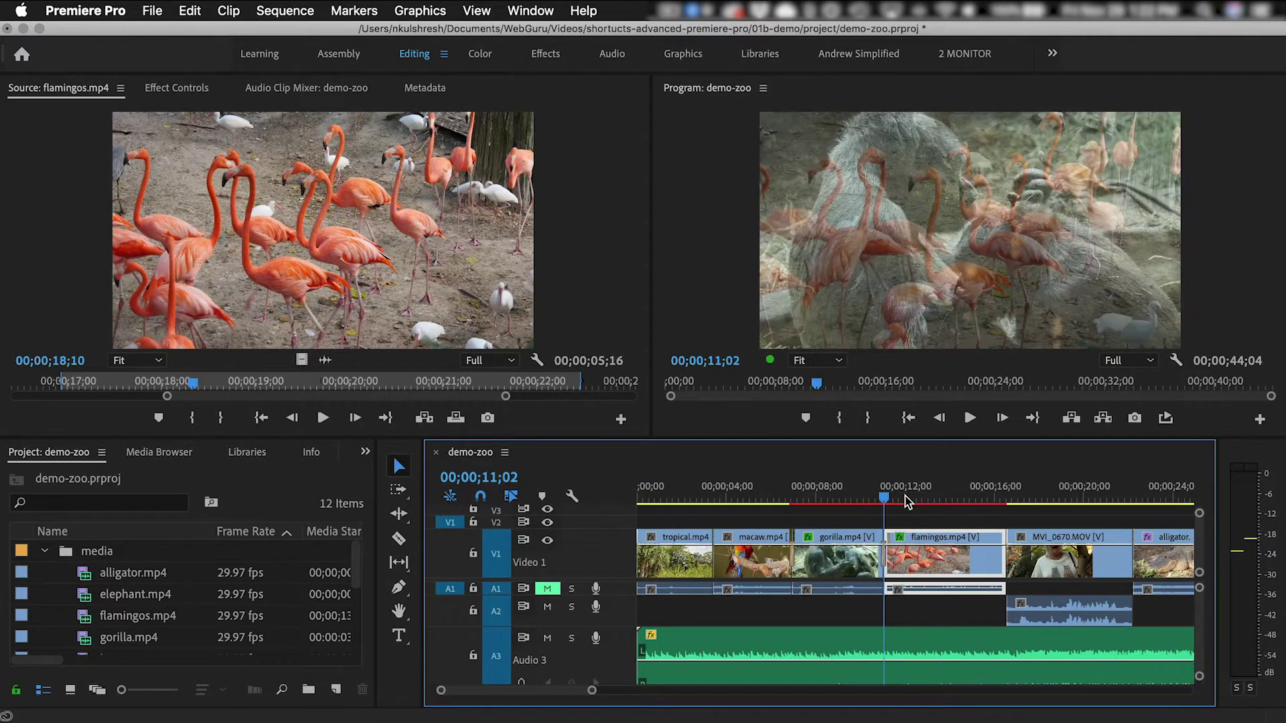
pyautogui.press('space')
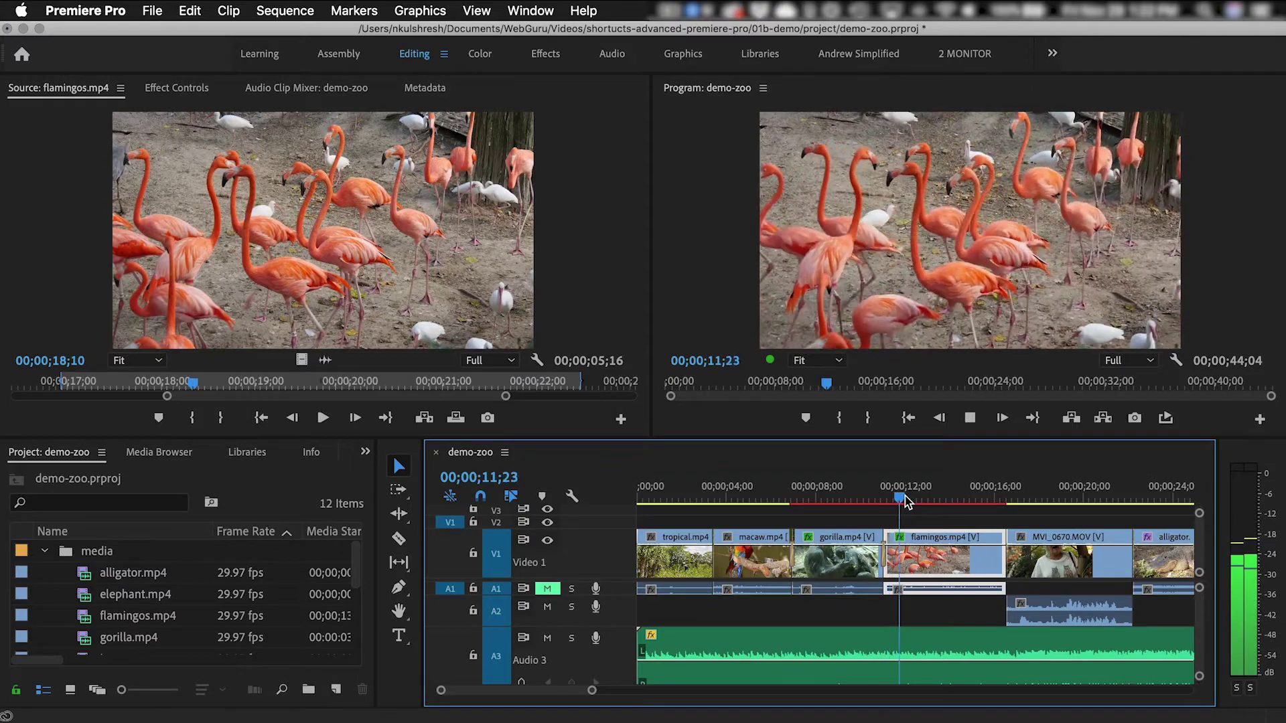
pyautogui.press('space')
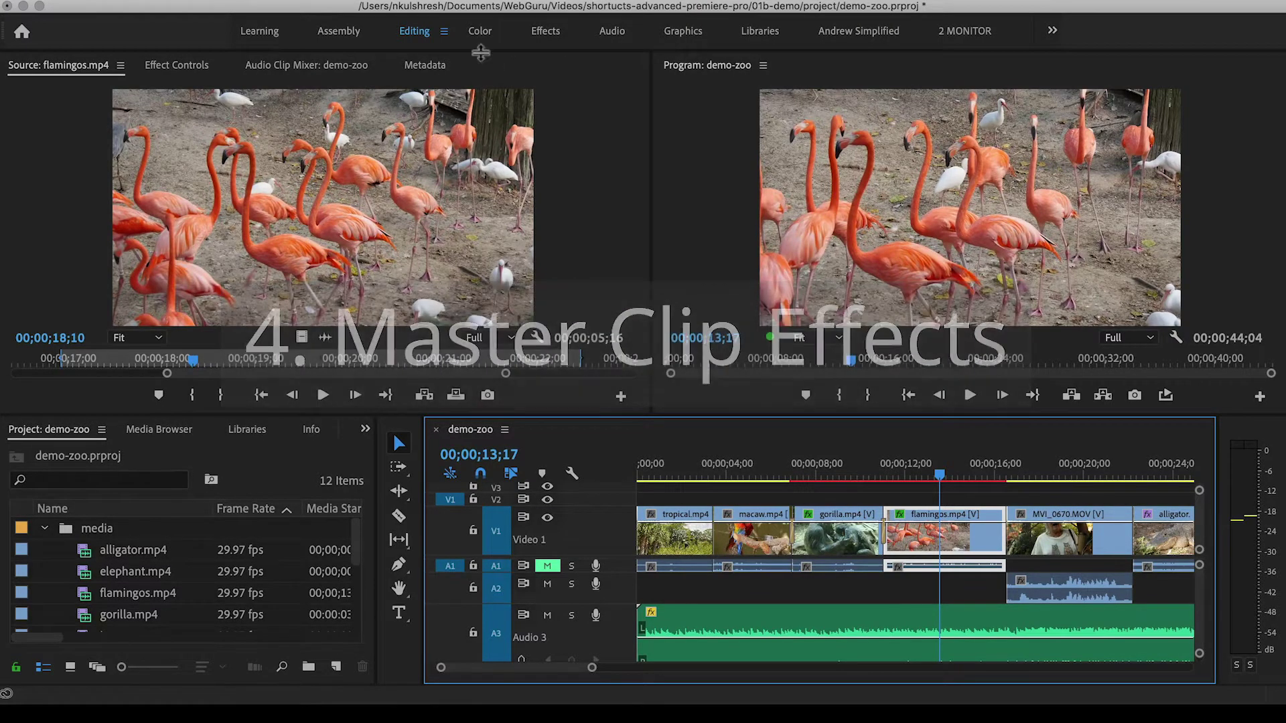
# In the Color workspace, select the short MVI clip following flamingos.
pyautogui.click(480, 31)
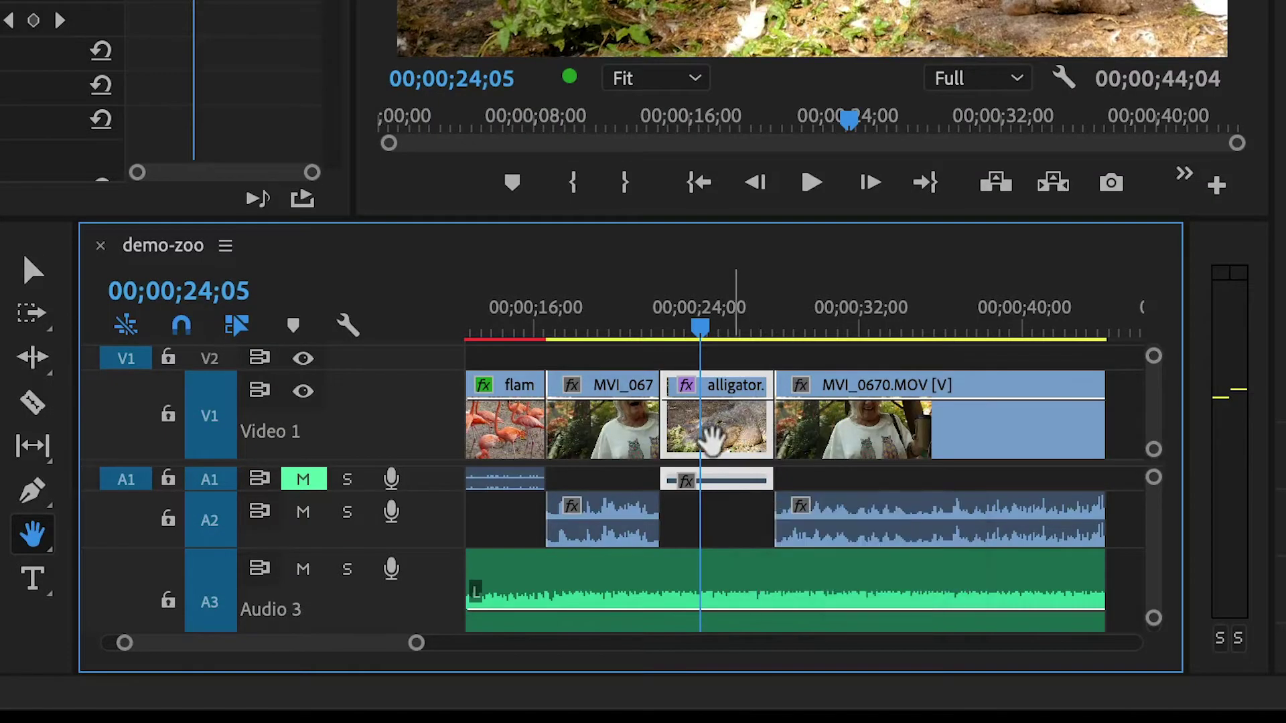
pyautogui.press('v')
pyautogui.click(623, 435)
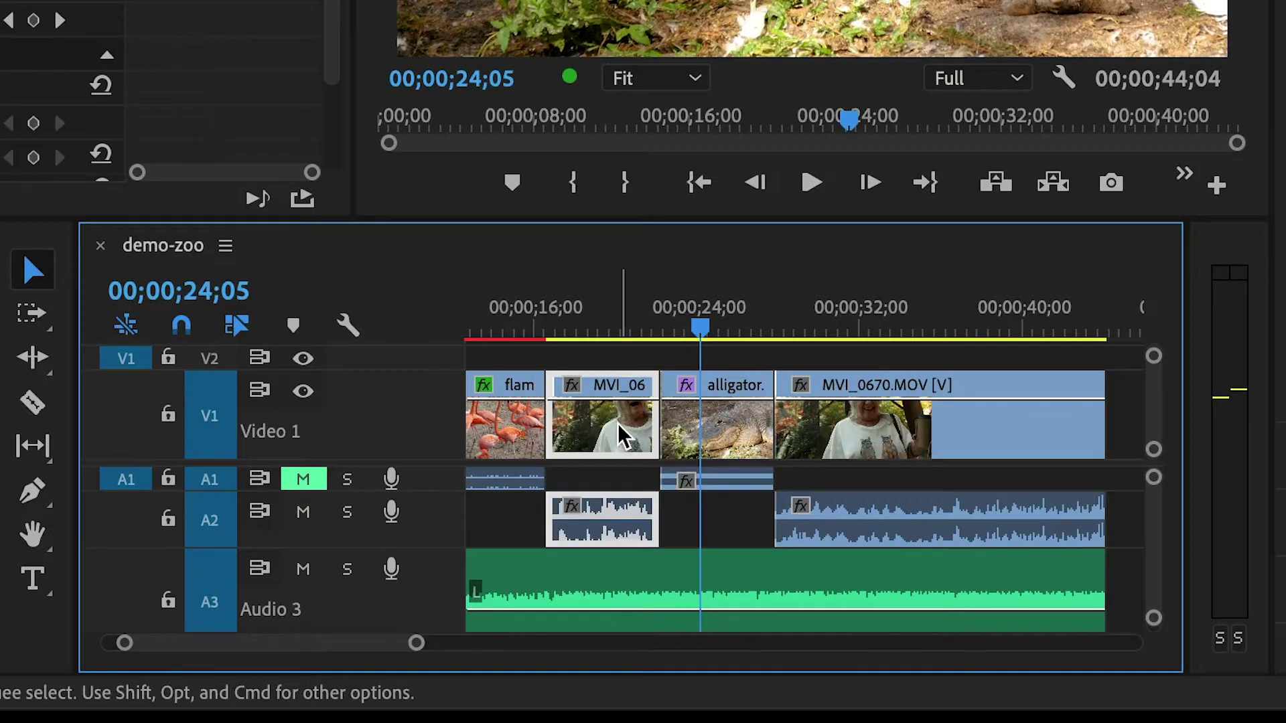
pyautogui.click(851, 443)
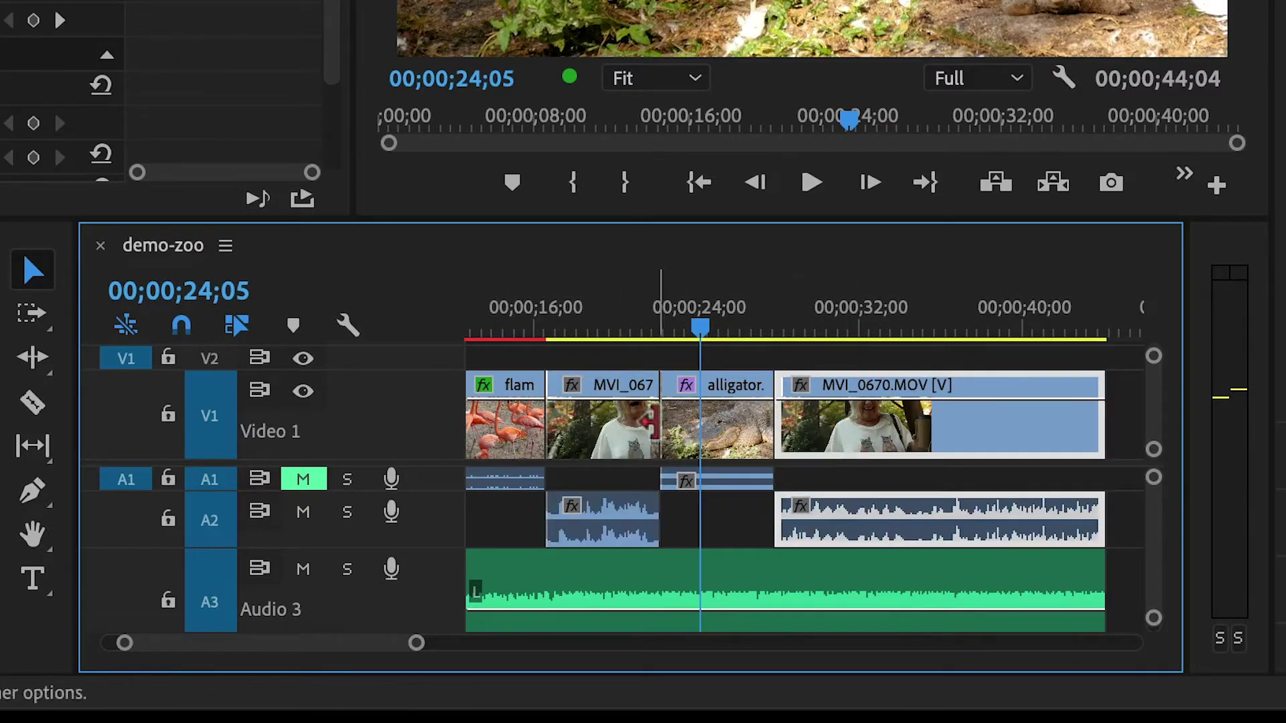
pyautogui.click(629, 439)
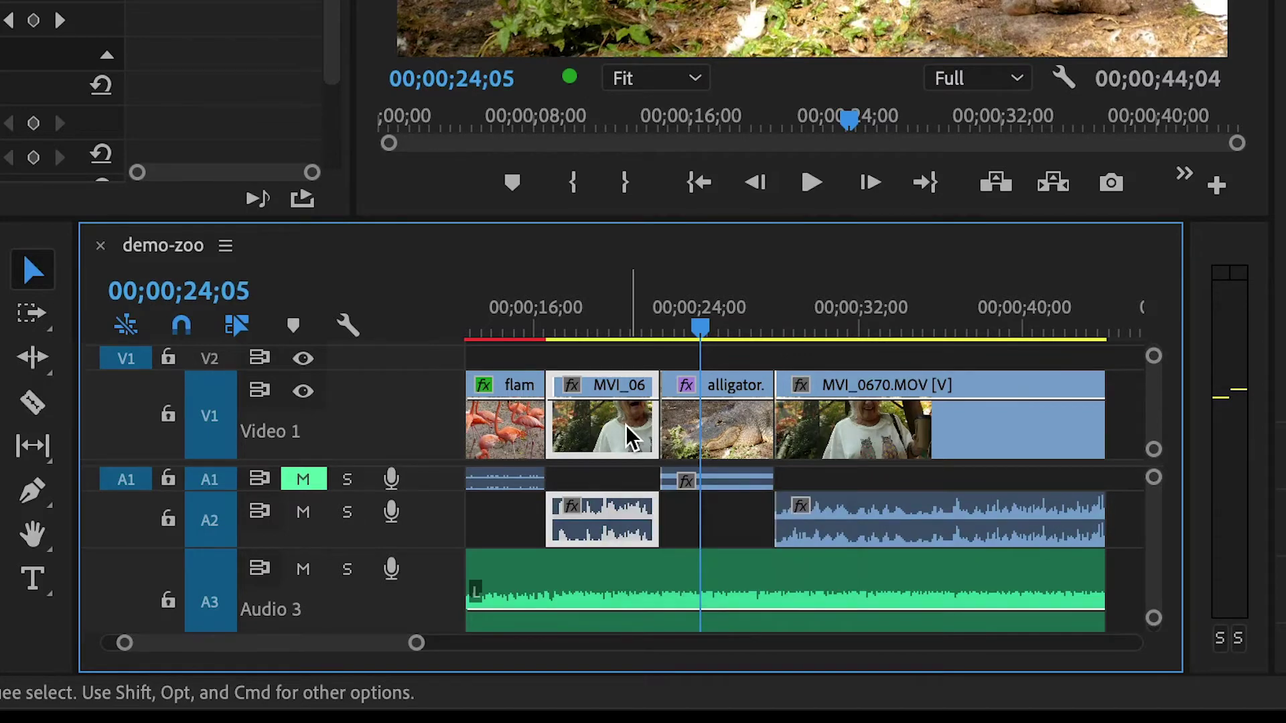
# At 00;00;18;03, drop the clip's saturation to 43.9, then undo back to 100.
pyautogui.click(580, 320)
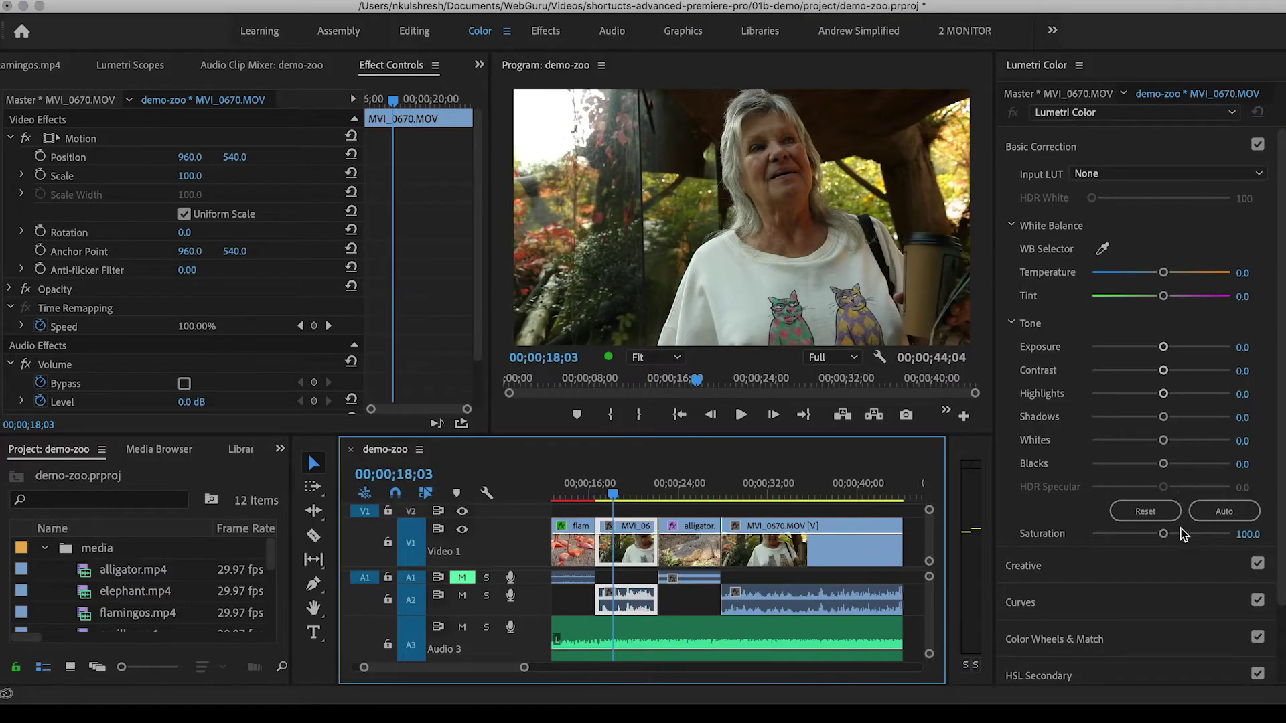
pyautogui.moveTo(1165, 539); pyautogui.dragTo(1123, 540)
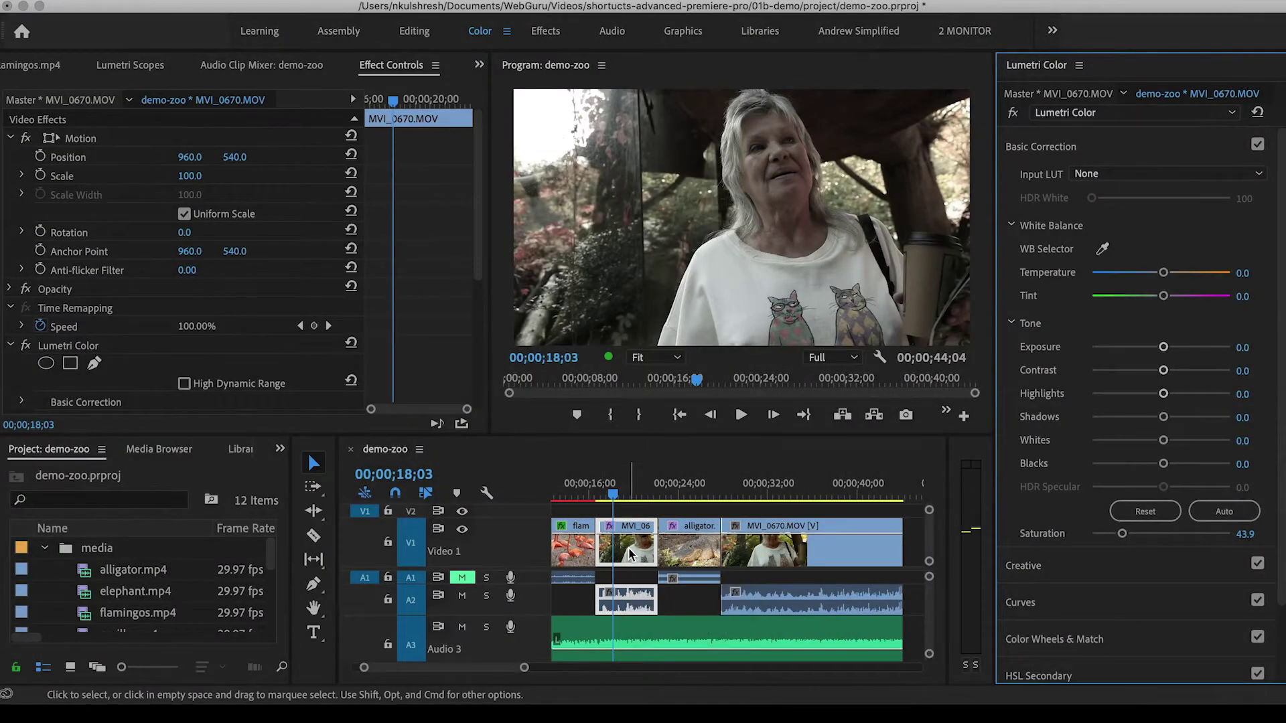
pyautogui.press('super+z')
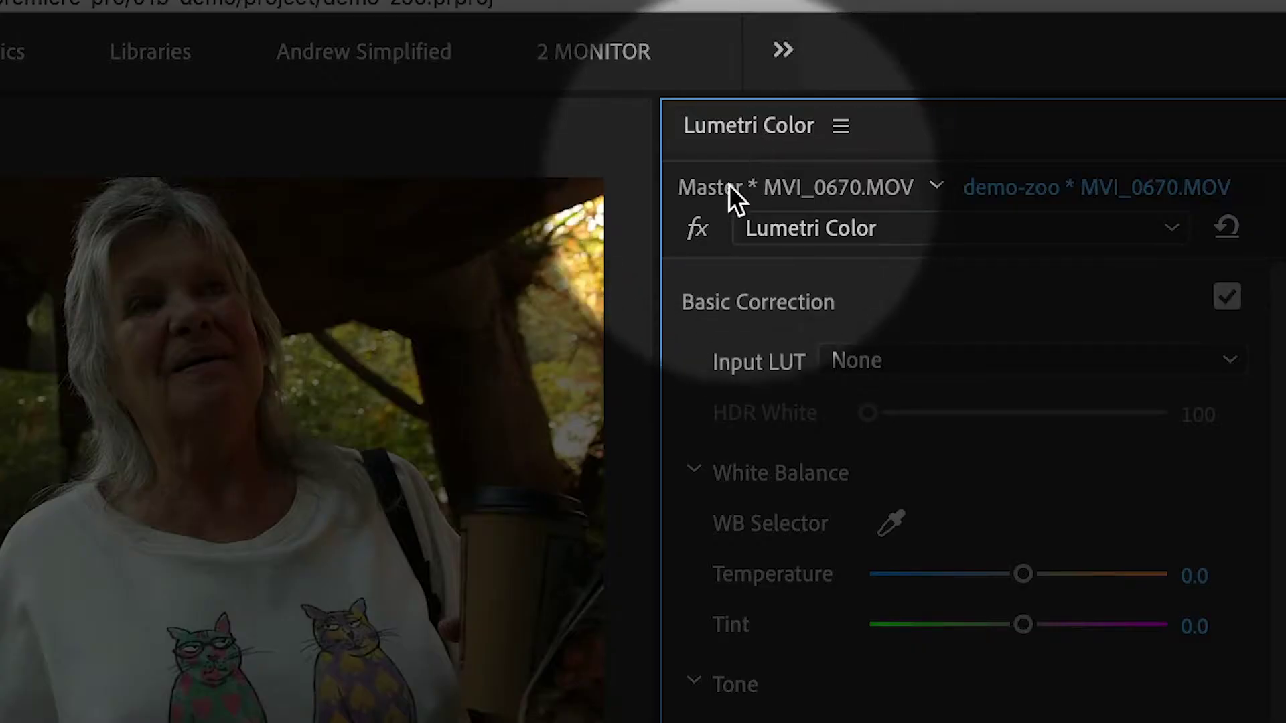
# Set the Master MVI_0670.MOV saturation to 40 and check both instances at 20;08 and 32;10.
pyautogui.click(726, 188)
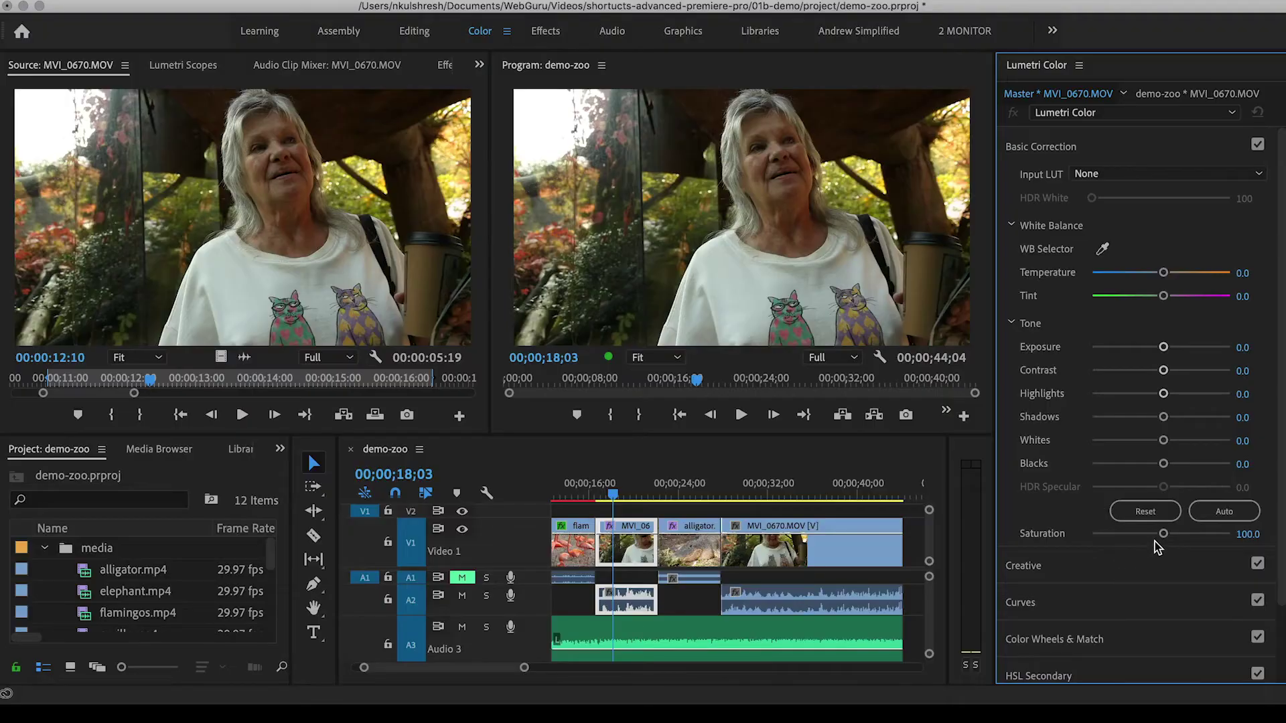
pyautogui.moveTo(1163, 535); pyautogui.dragTo(1120, 536)
pyautogui.click(636, 484)
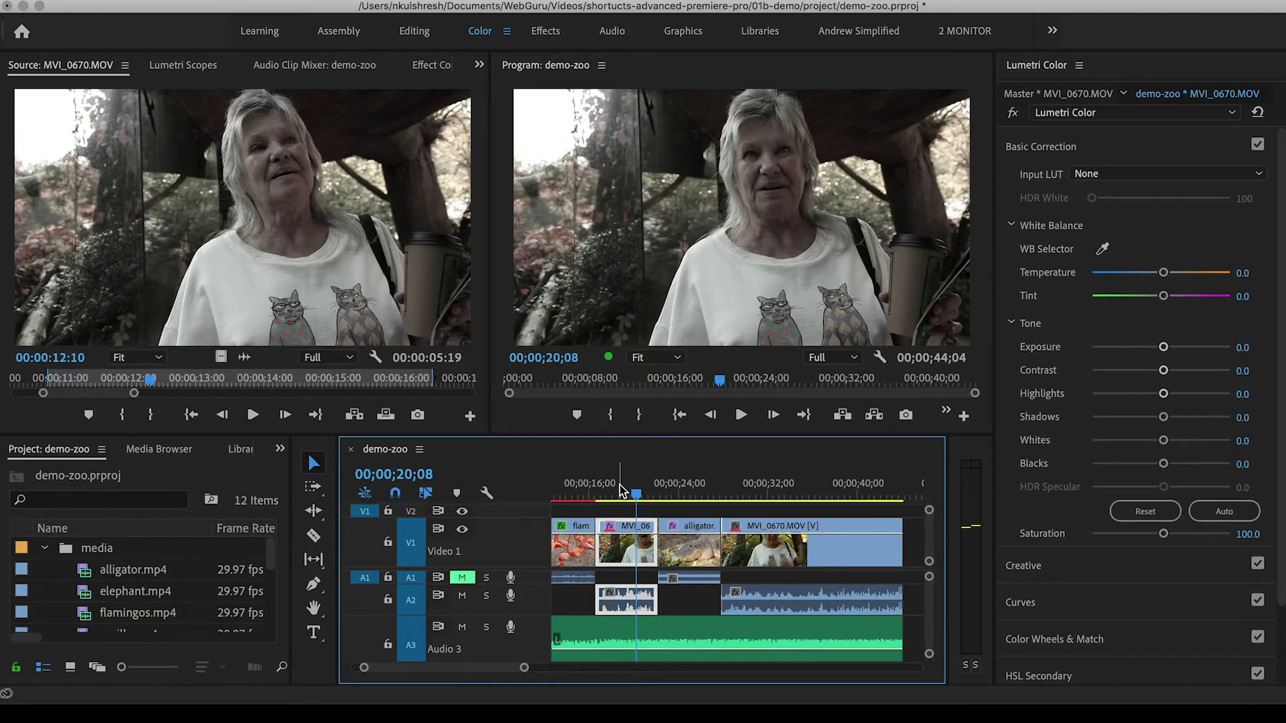
pyautogui.moveTo(621, 491); pyautogui.dragTo(773, 499)
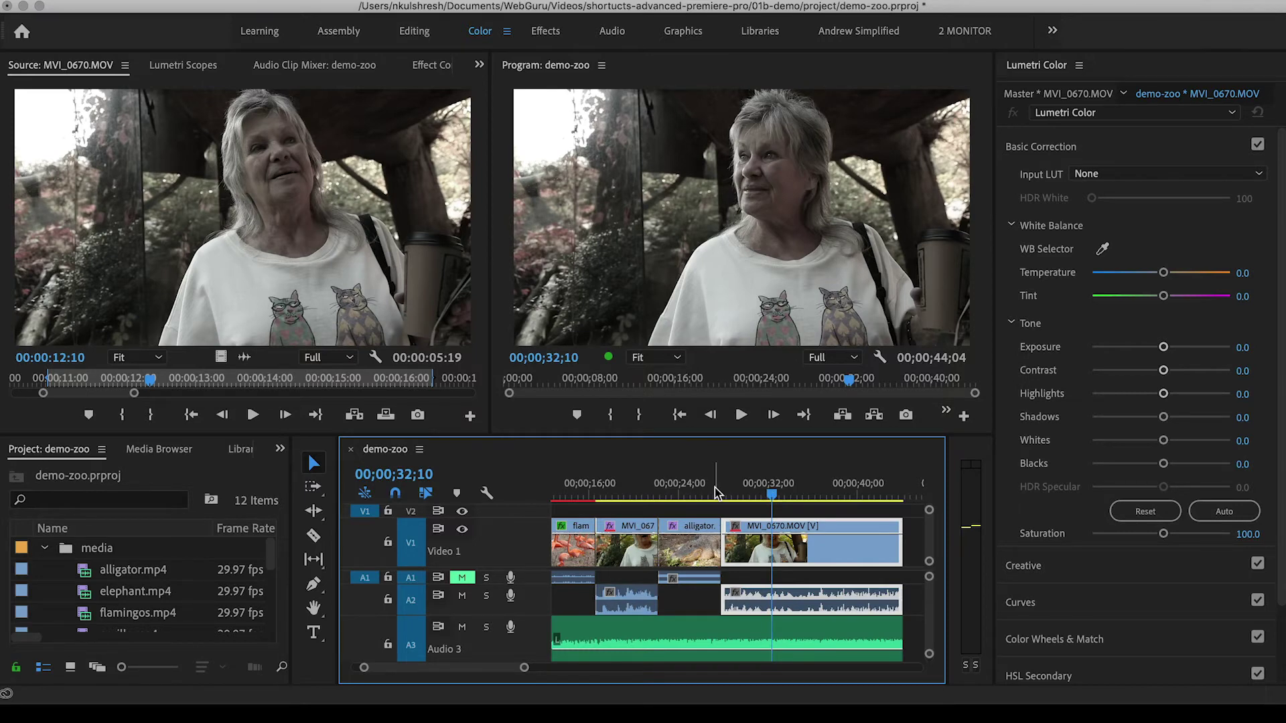
# Switch to the Editing workspace and load elephant.mp4 into the Source monitor.
pyautogui.click(408, 39)
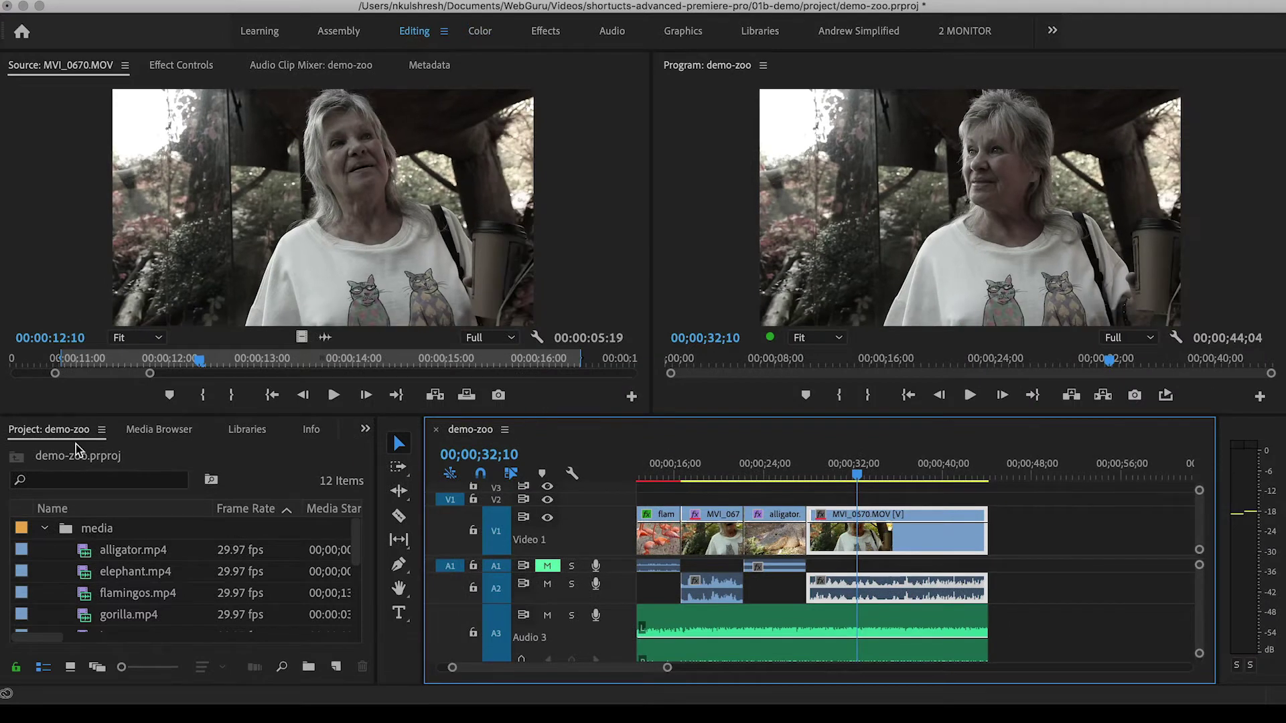
pyautogui.scroll(5, 803, 536)
pyautogui.click(728, 469)
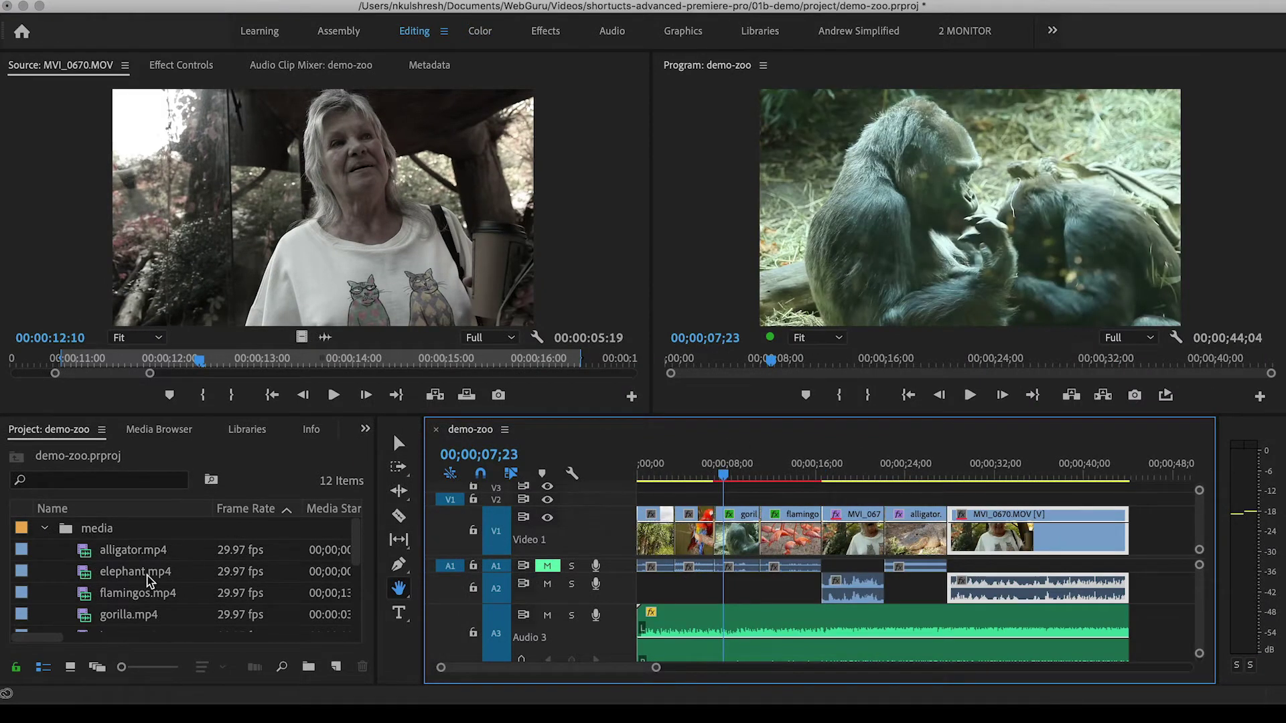
pyautogui.doubleClick(85, 577)
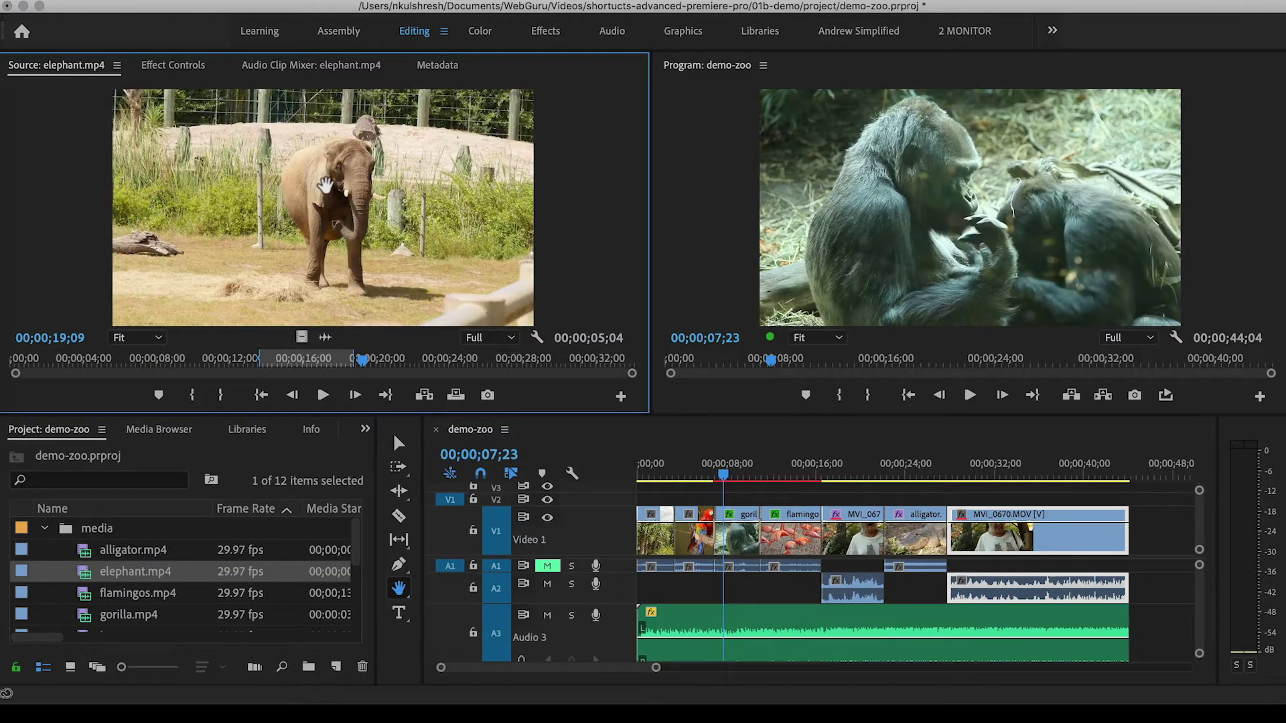
# Replace the gorilla clip in the demo-zoo timeline with elephant.mp4, keeping its effects.
pyautogui.press('v')
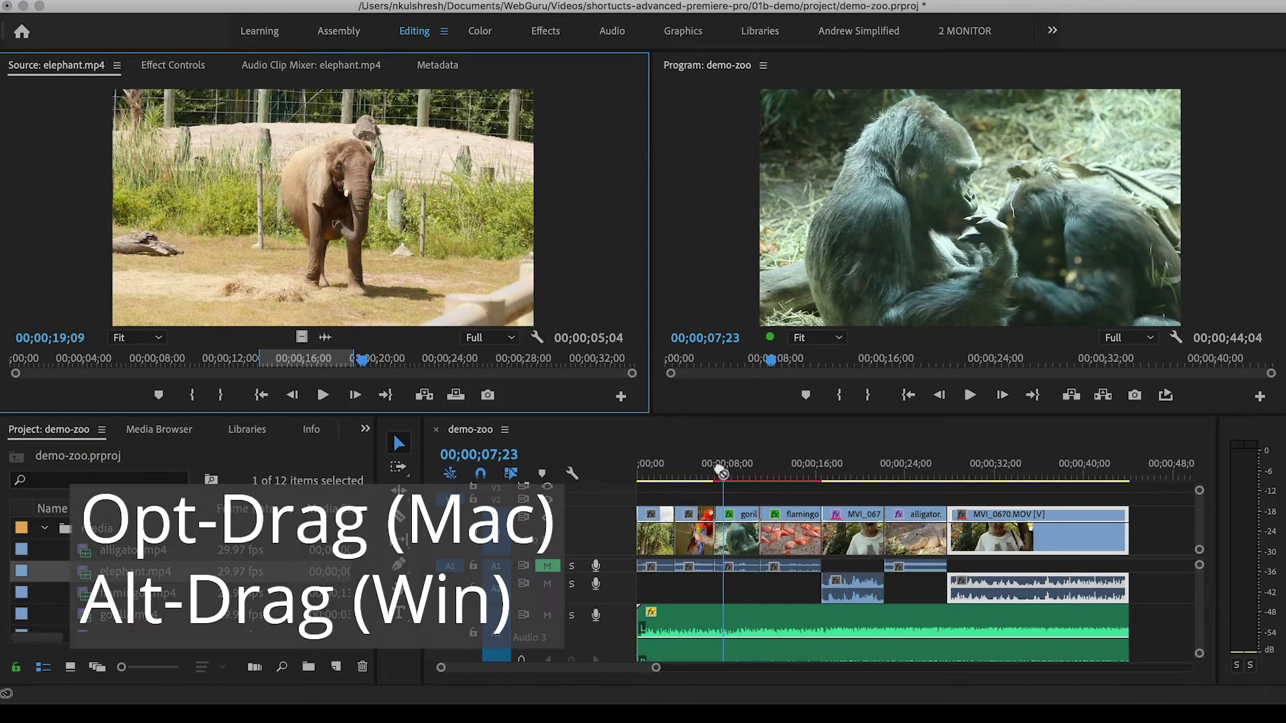
pyautogui.moveTo(722, 473); pyautogui.dragTo(737, 524)
pyautogui.press('=')
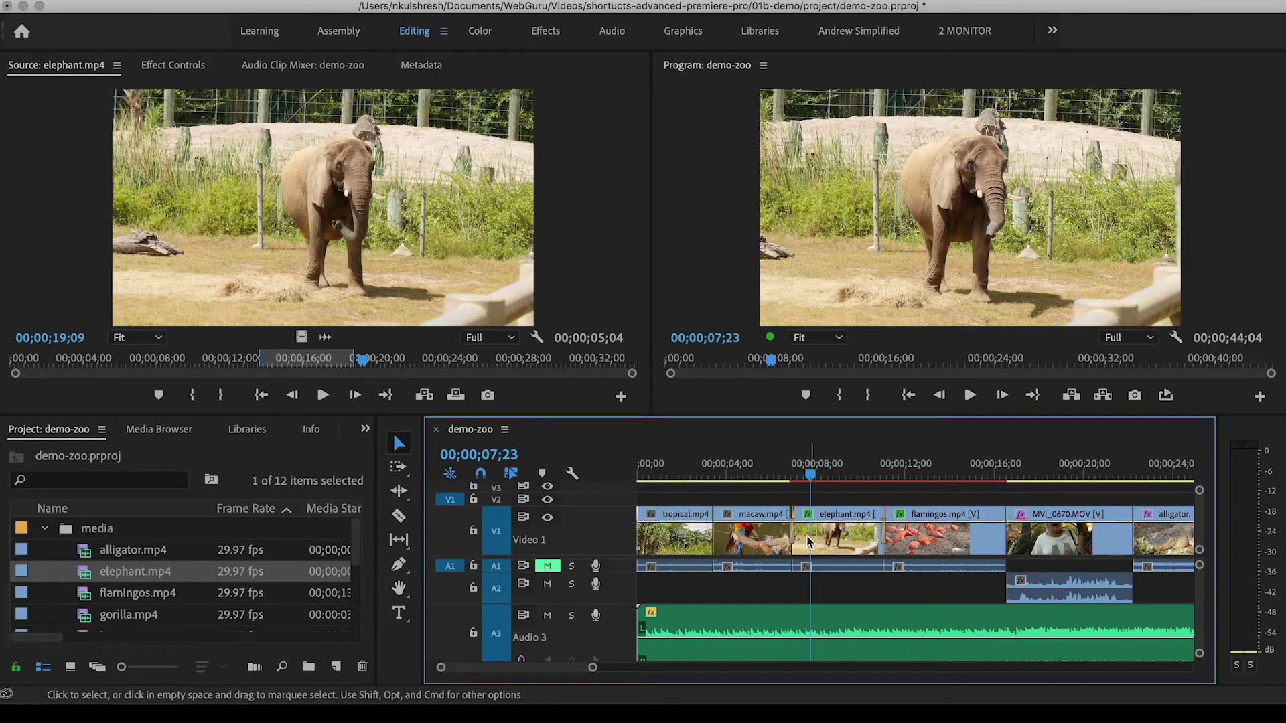
pyautogui.moveTo(808, 476); pyautogui.dragTo(794, 475)
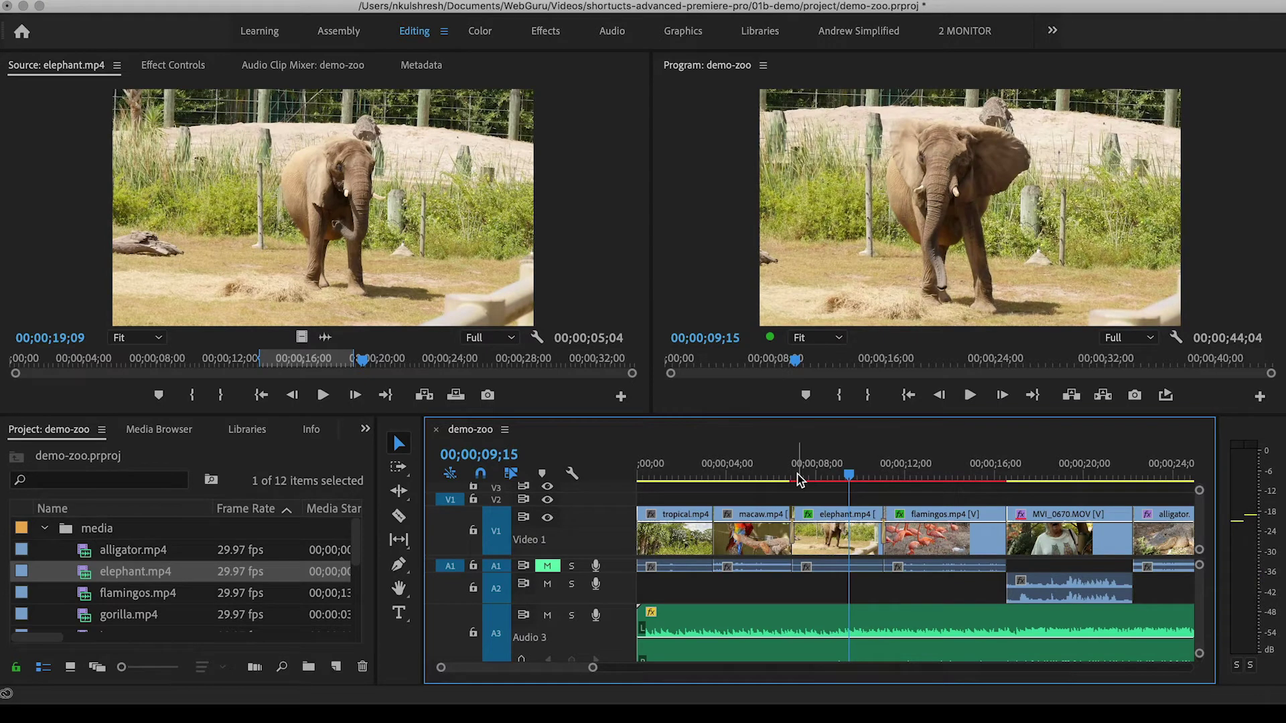
# Select alligator.mp4 at 24;00 and show its Gaussian Blur and Brightness & Contrast effects.
pyautogui.press('h')
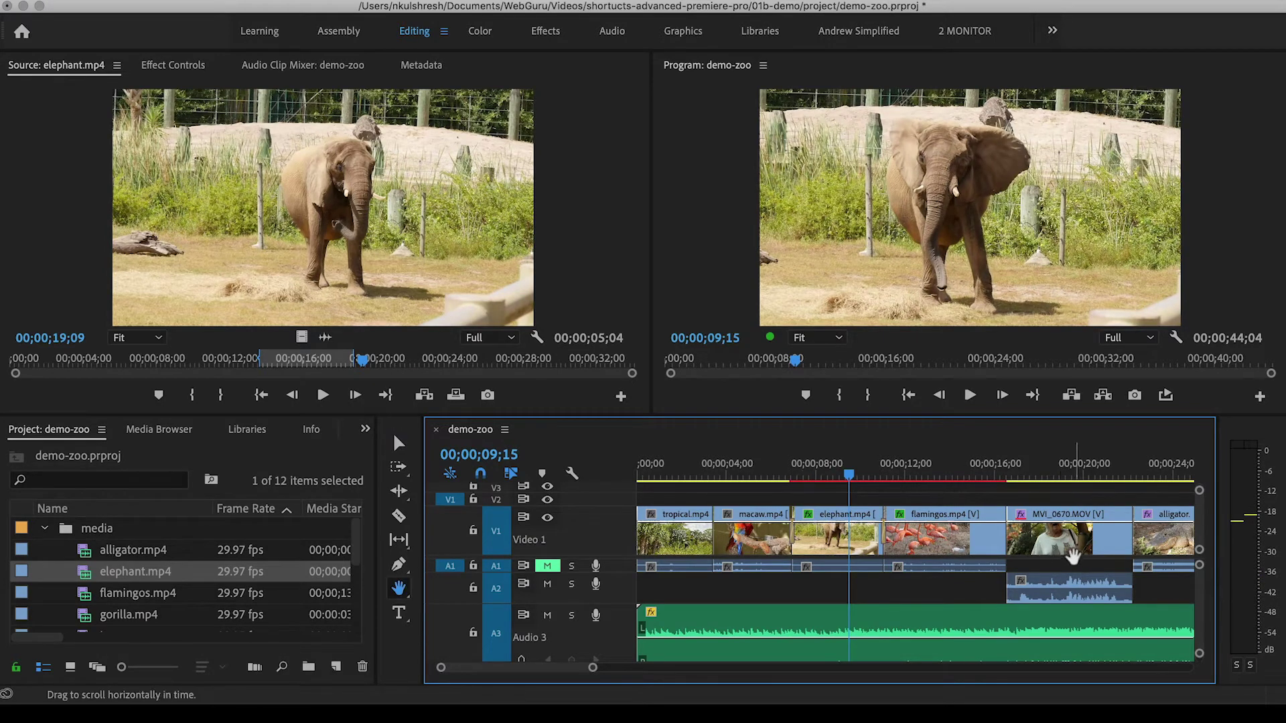
pyautogui.moveTo(1072, 555); pyautogui.dragTo(831, 549)
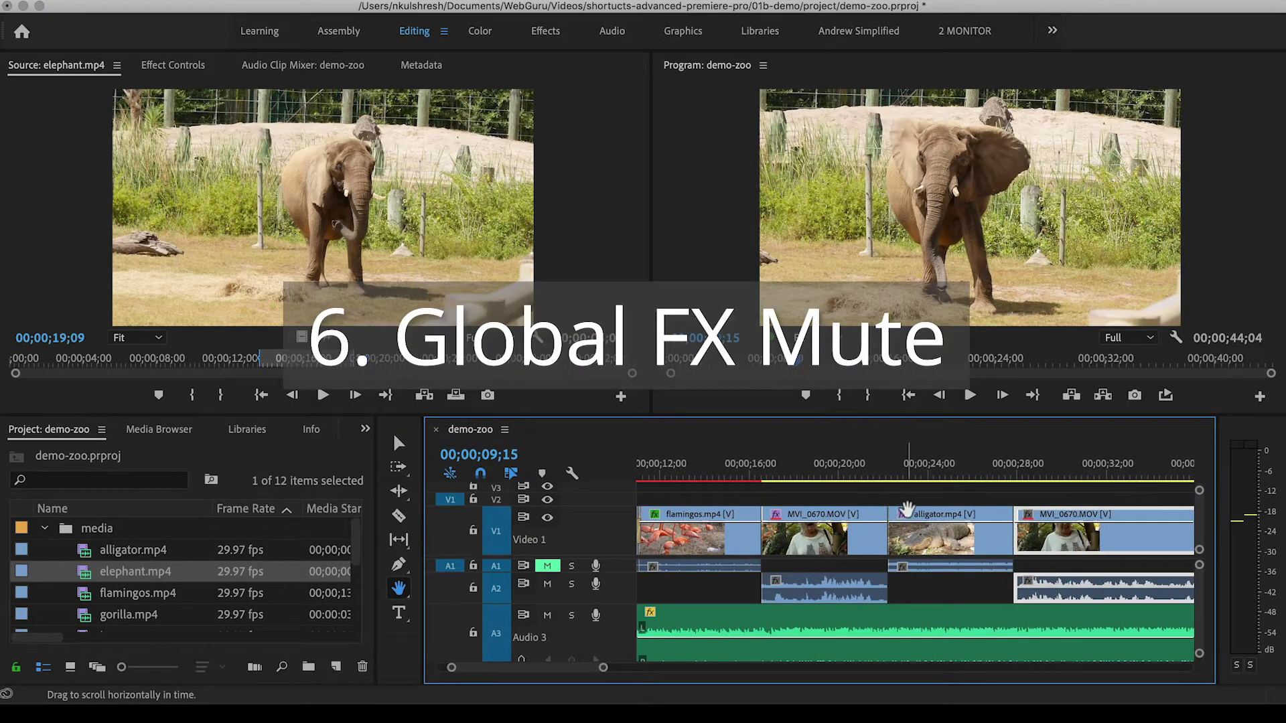
pyautogui.press('v')
pyautogui.click(932, 469)
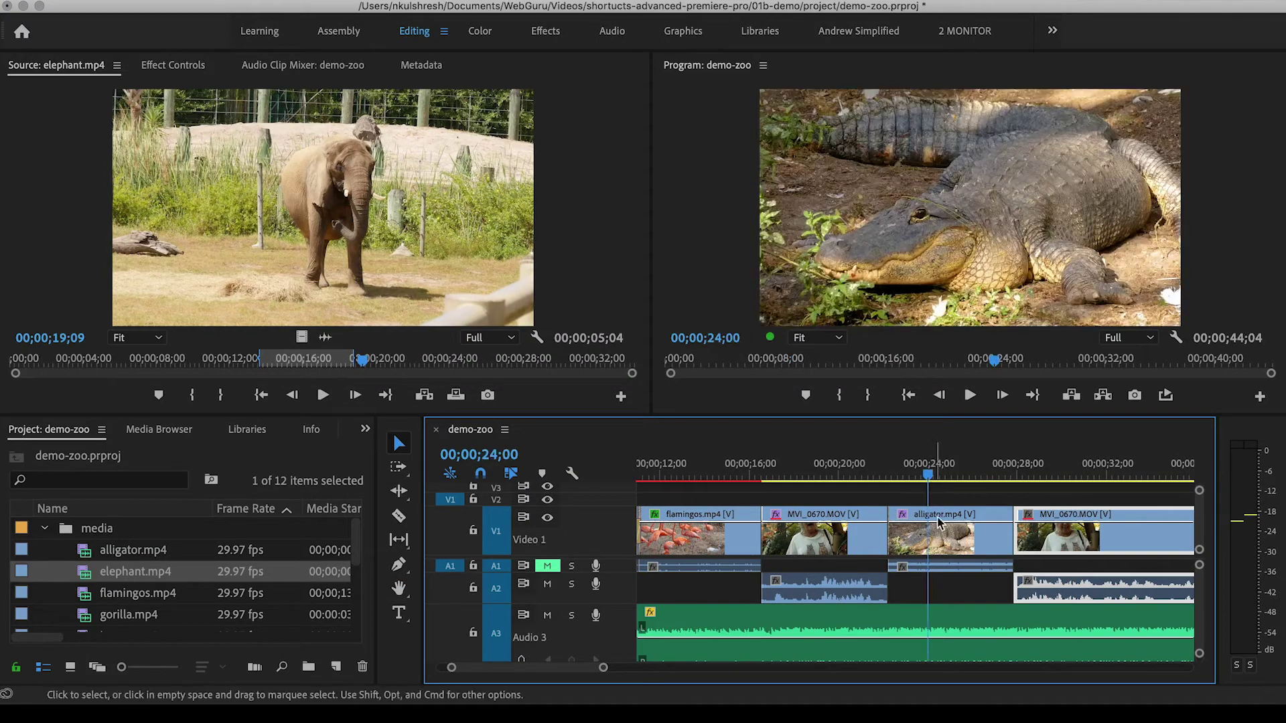
pyautogui.click(942, 549)
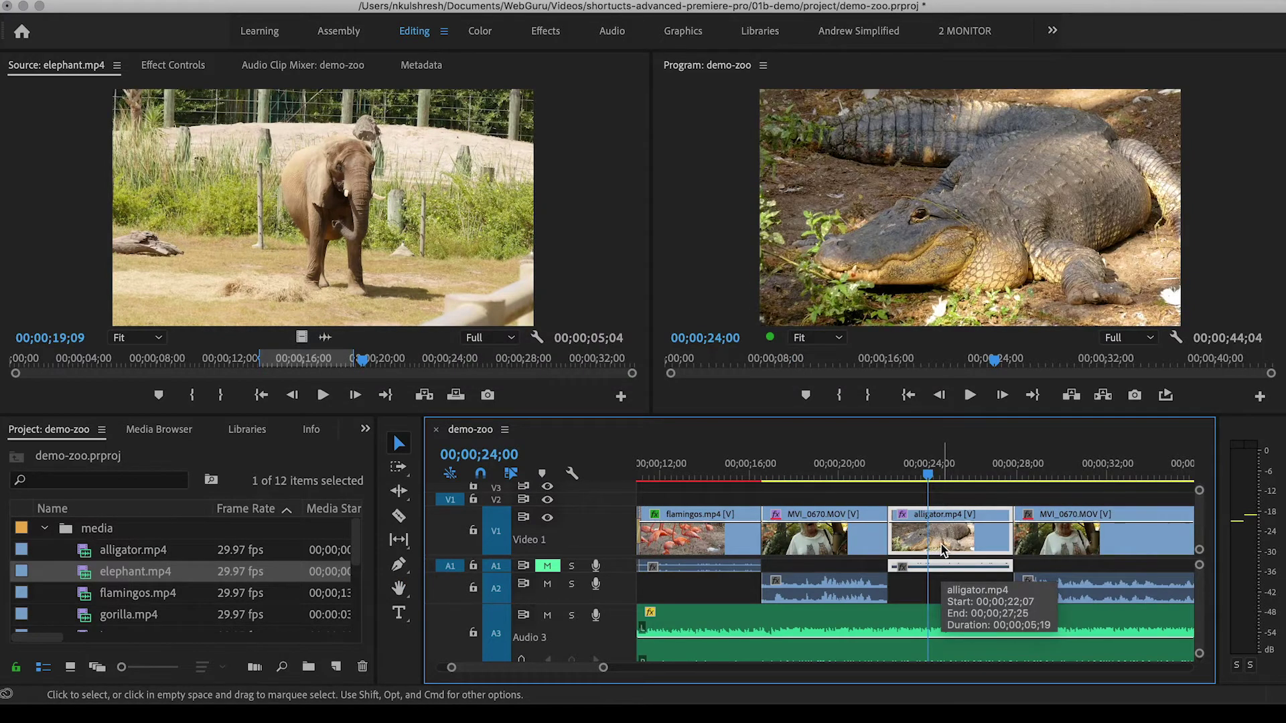
pyautogui.hotkey('shift', '5')
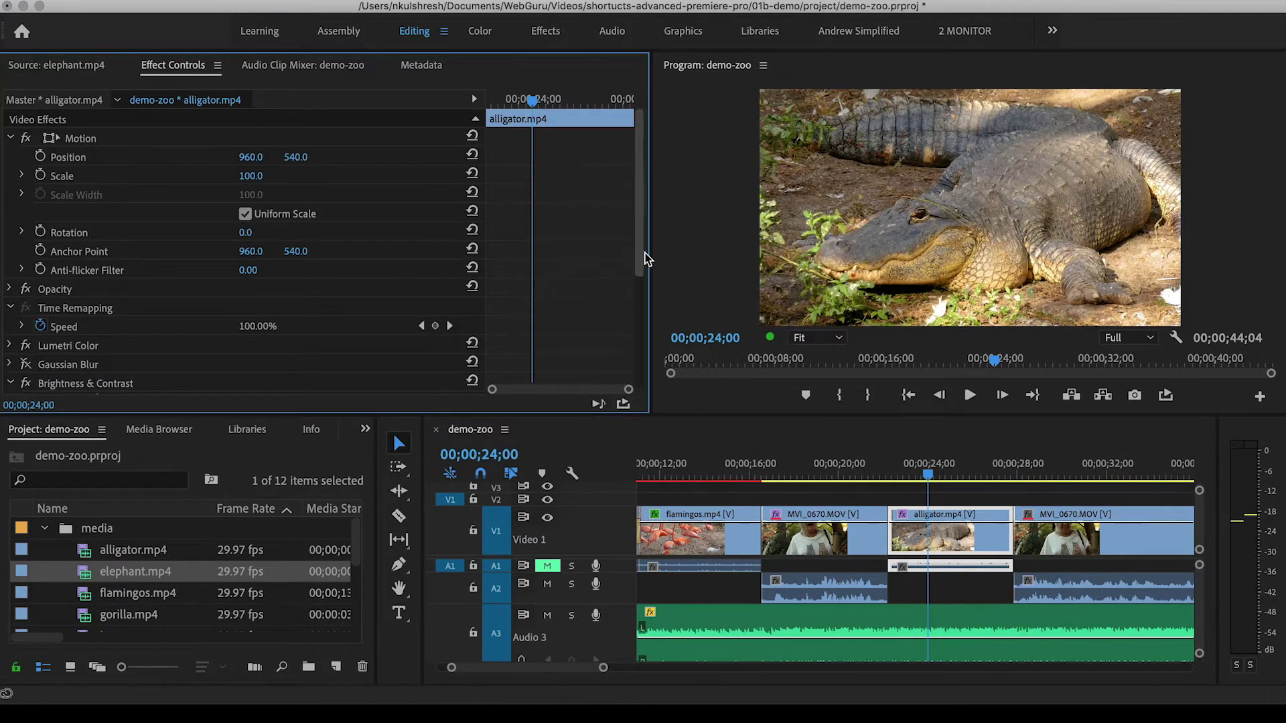
pyautogui.moveTo(645, 251); pyautogui.dragTo(643, 304)
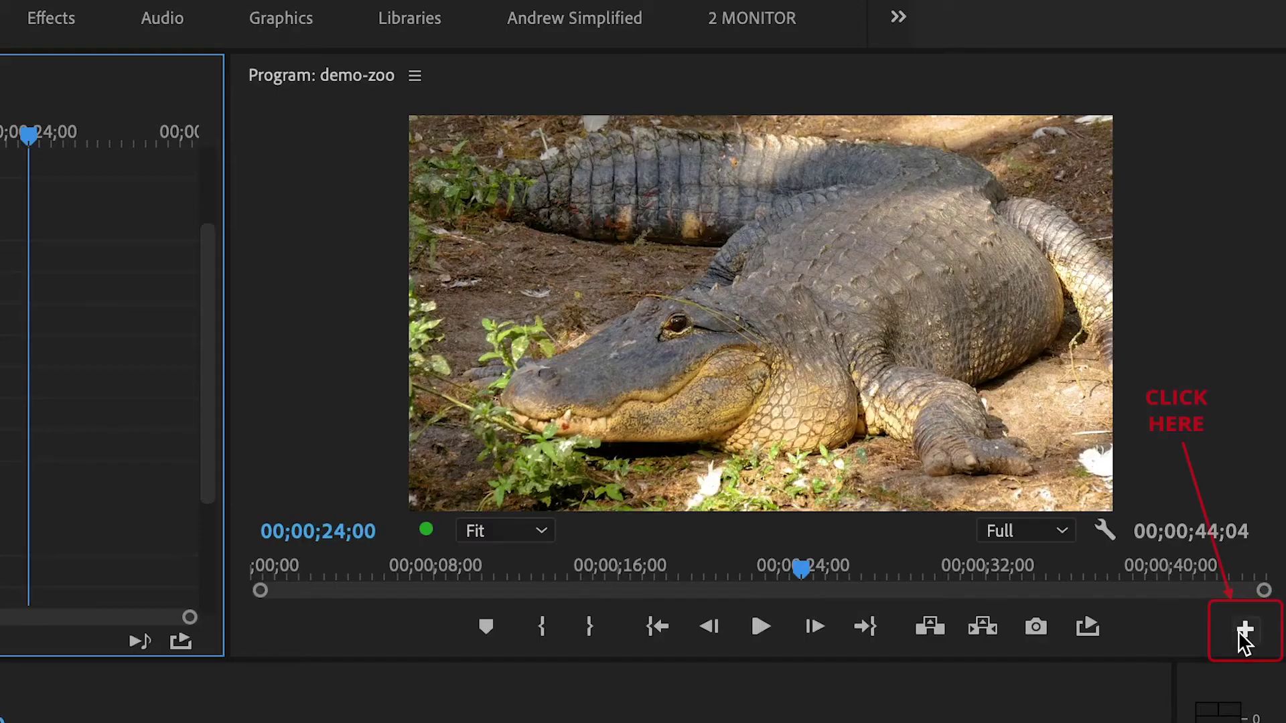
# Add the Global FX Mute button to the Program monitor's button bar.
pyautogui.click(1257, 399)
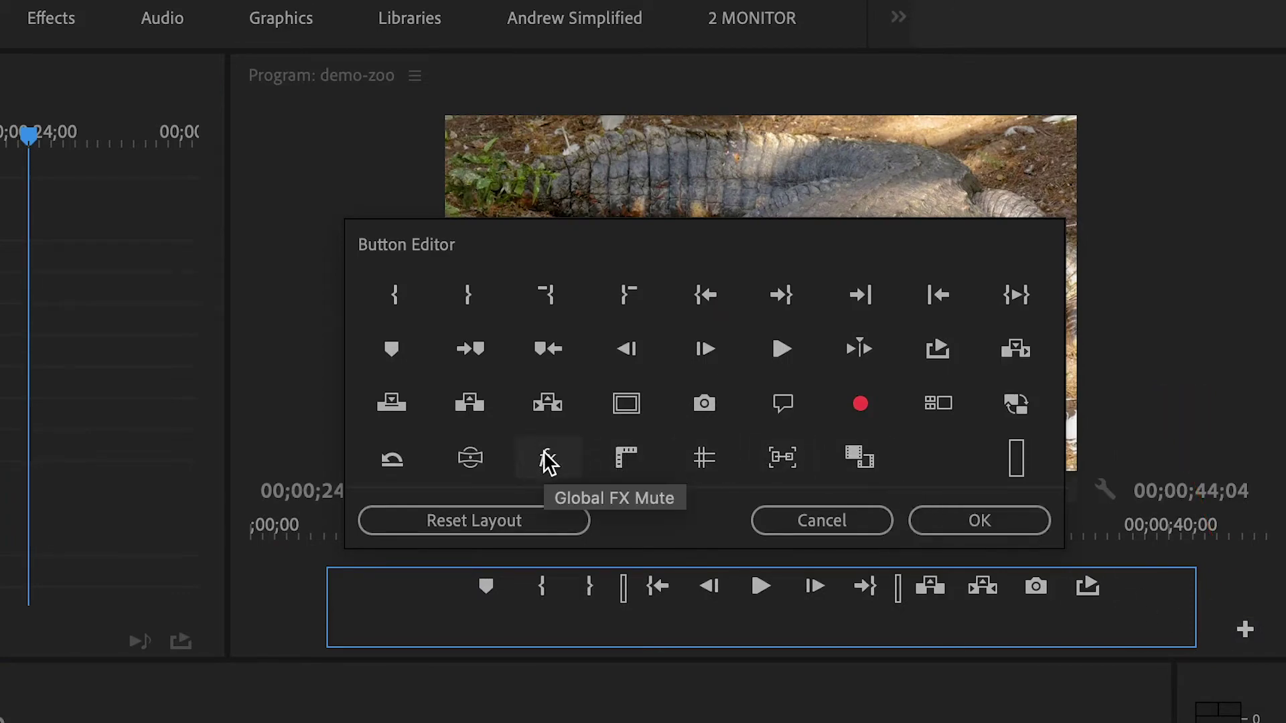
pyautogui.moveTo(547, 461); pyautogui.dragTo(1138, 593)
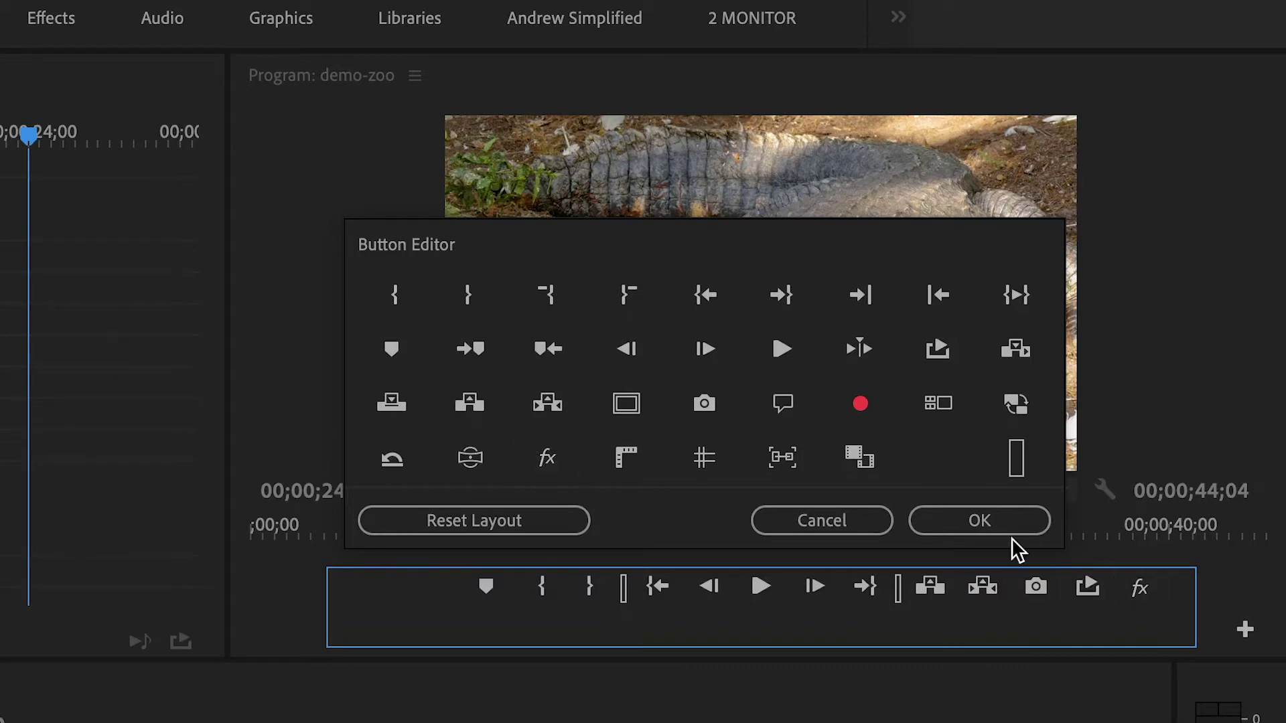
pyautogui.click(996, 527)
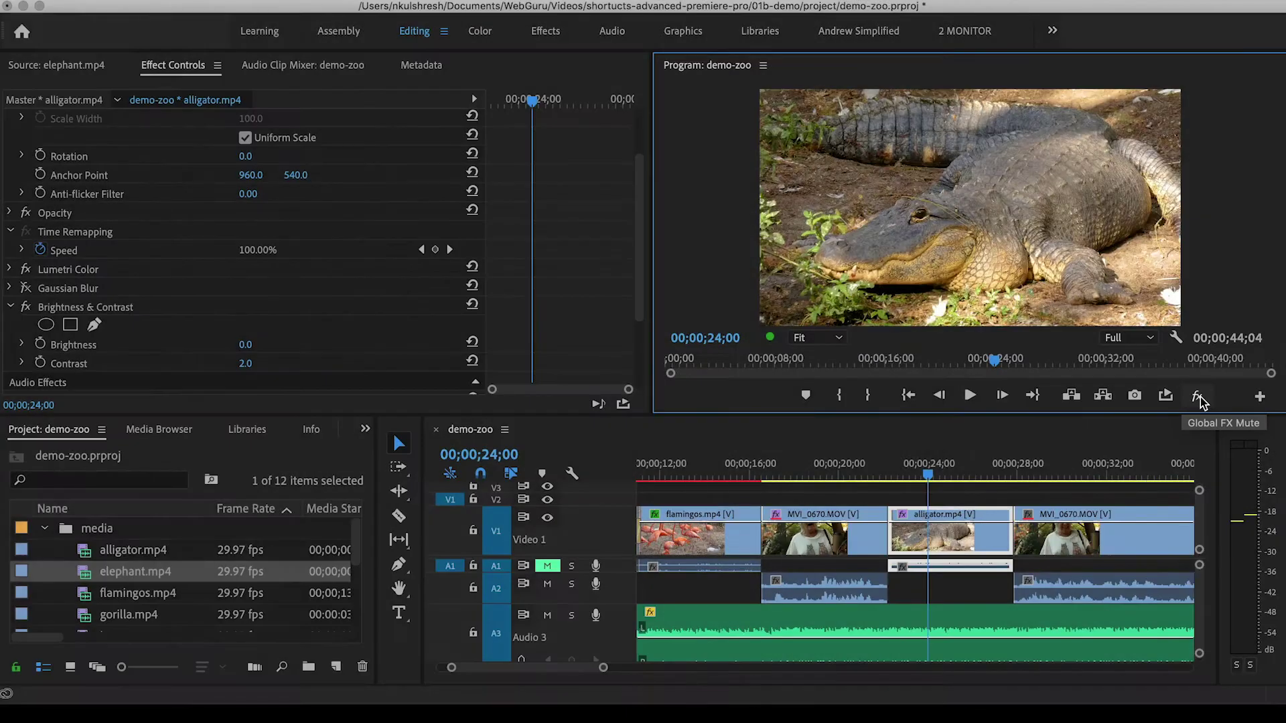
# Toggle Global FX Mute on and off, re-enabling Gaussian Blur, to compare the alligator frame.
pyautogui.click(1199, 398)
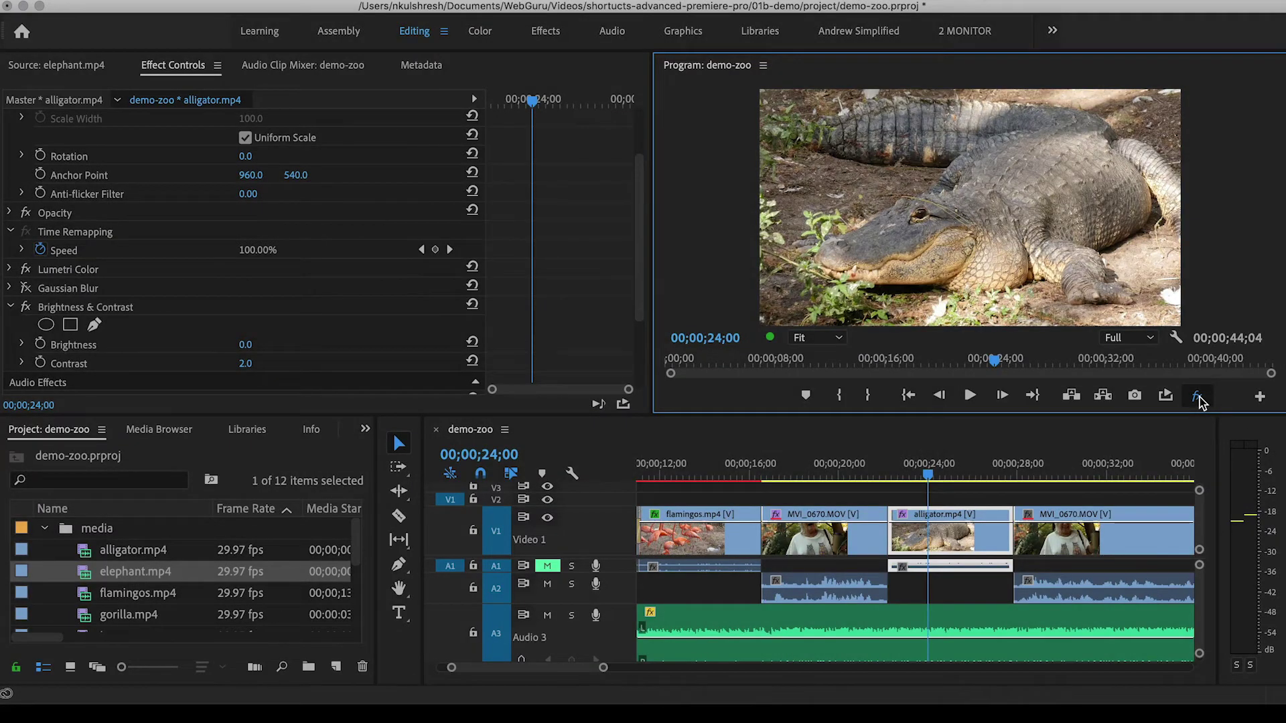
pyautogui.click(1198, 398)
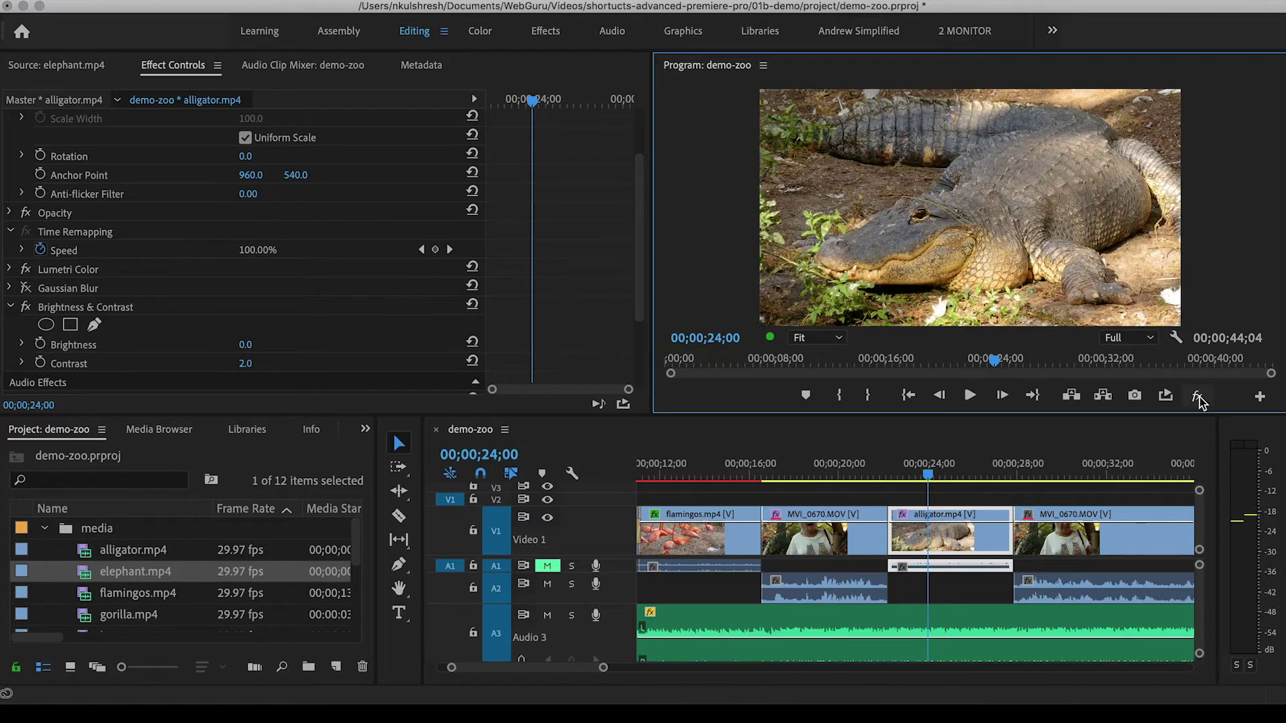
pyautogui.click(25, 288)
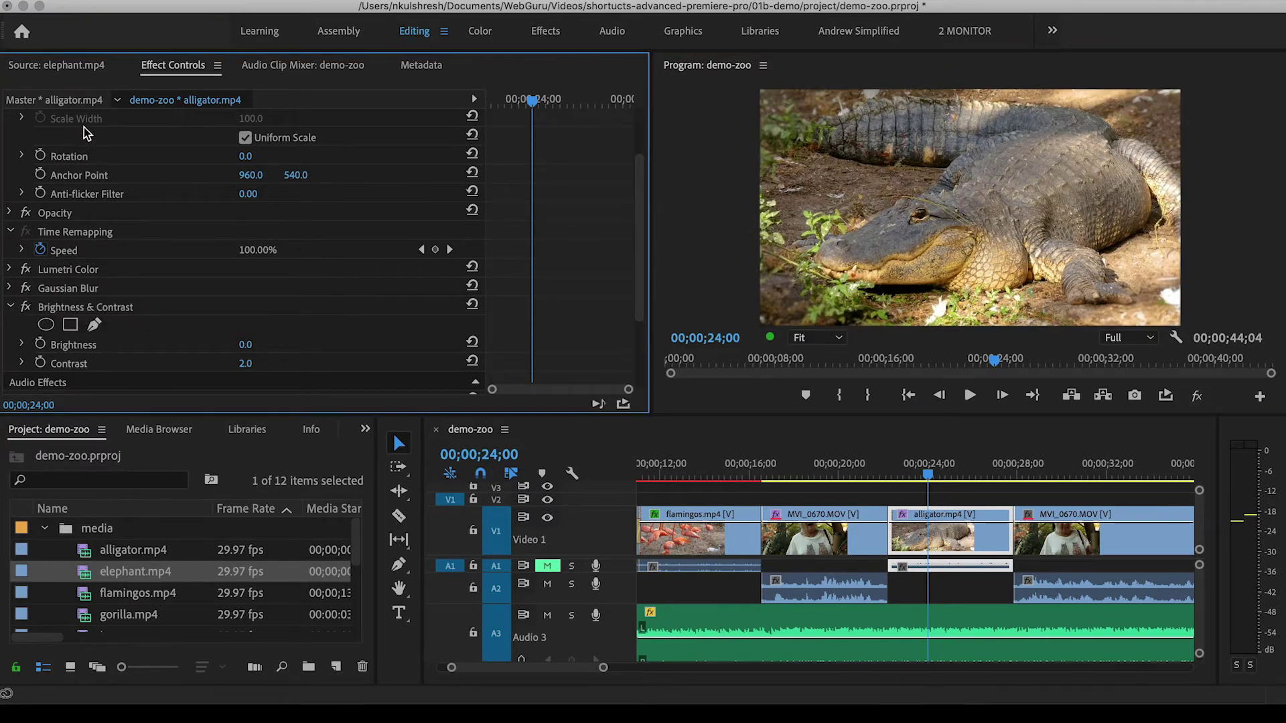
pyautogui.click(1197, 396)
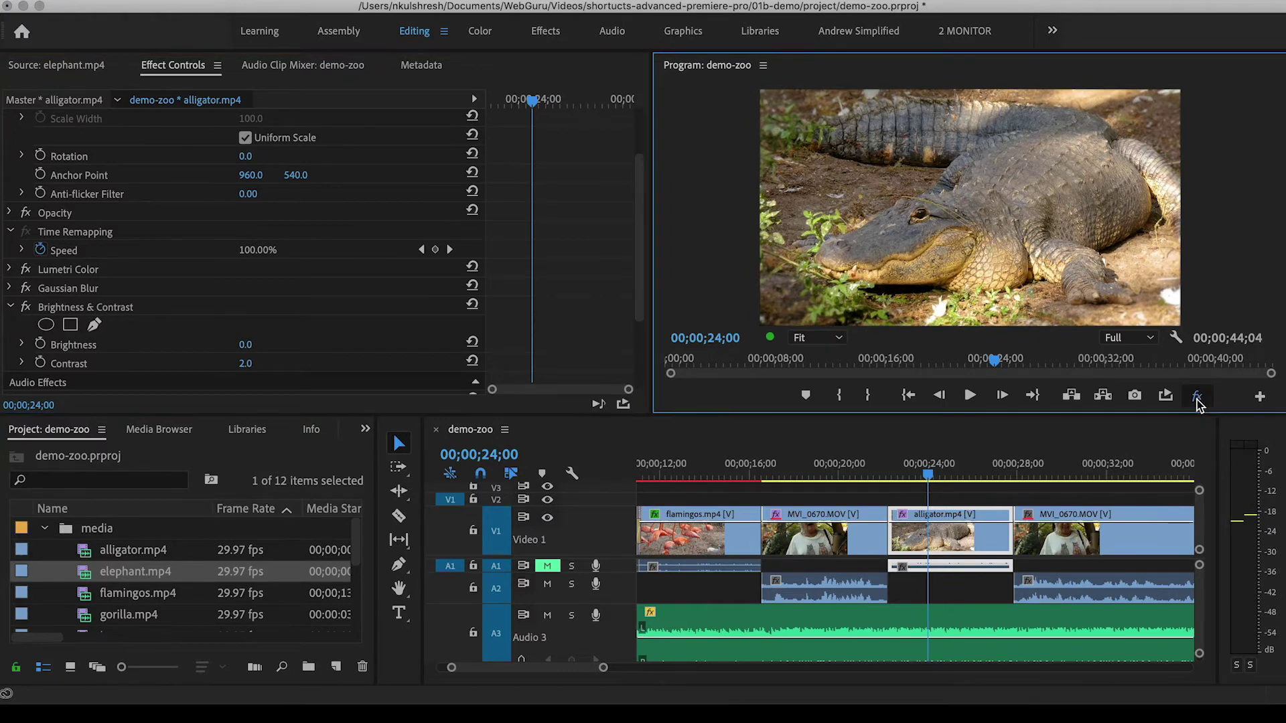
pyautogui.click(1197, 397)
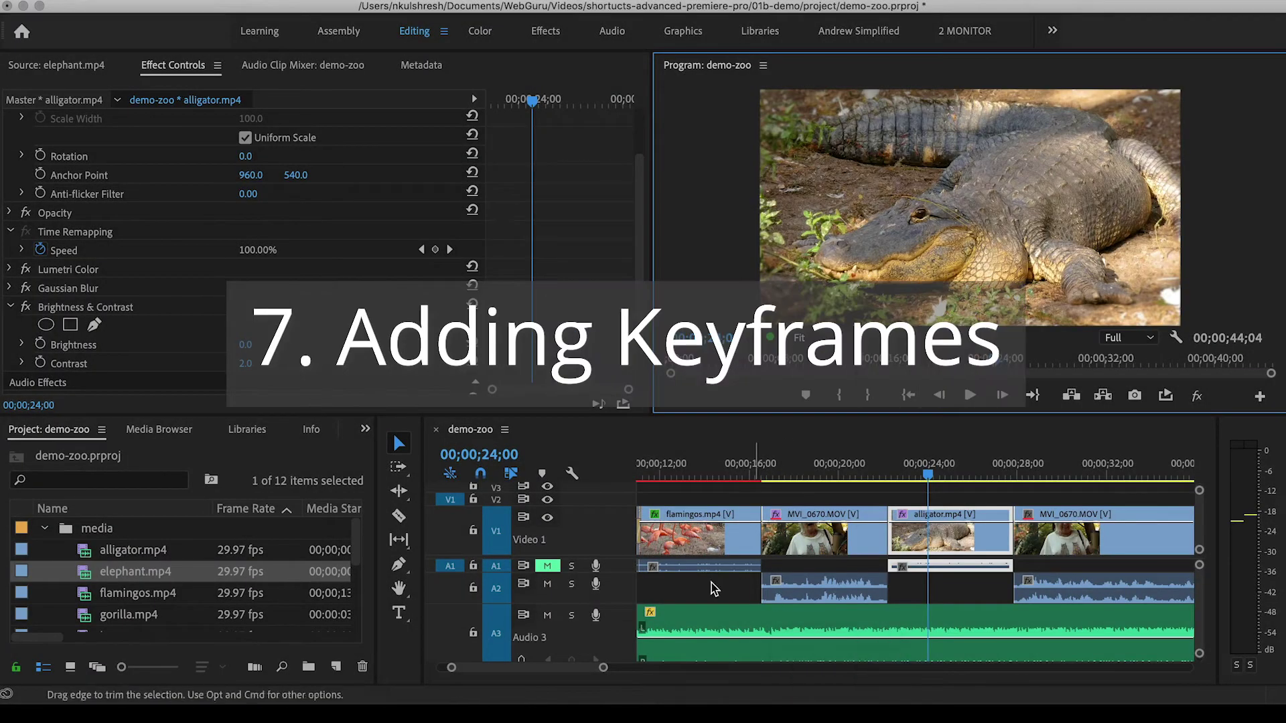
# Maximize the timeline and ramp Audio 3 volume up from -21.13 dB to 00;00;04;06.
pyautogui.click(400, 444)
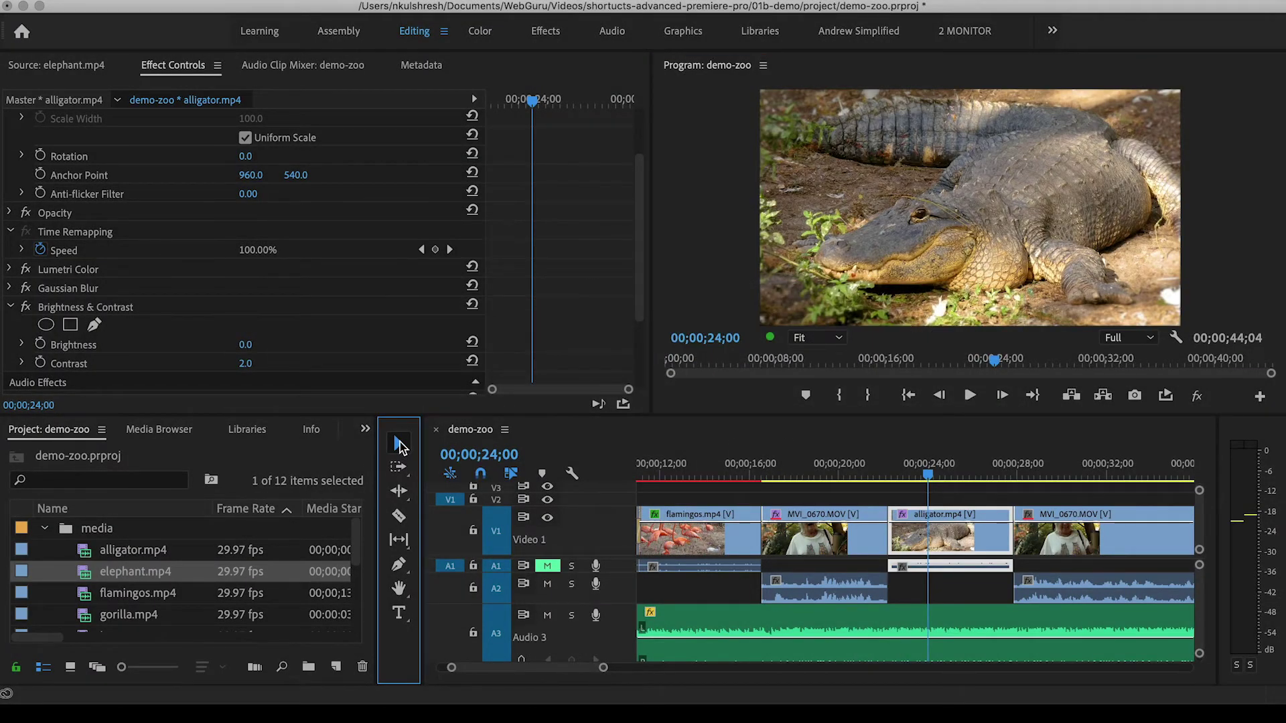
pyautogui.press('`')
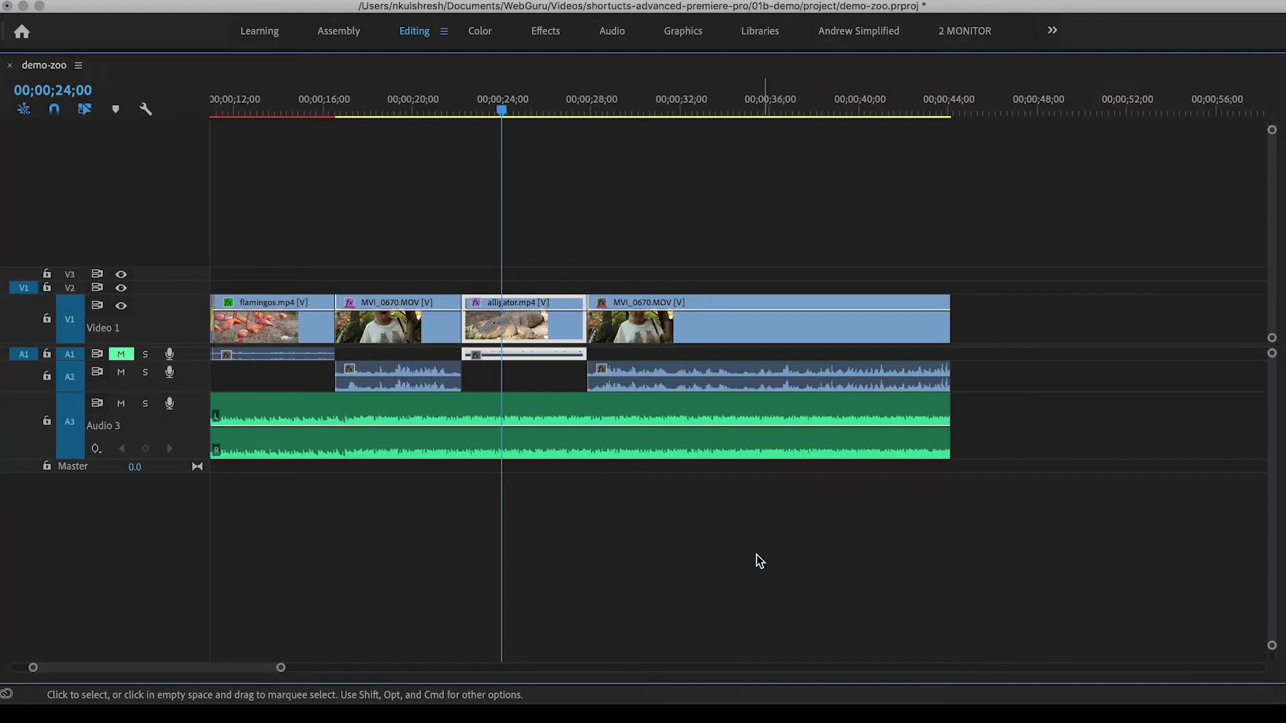
pyautogui.press('Home')
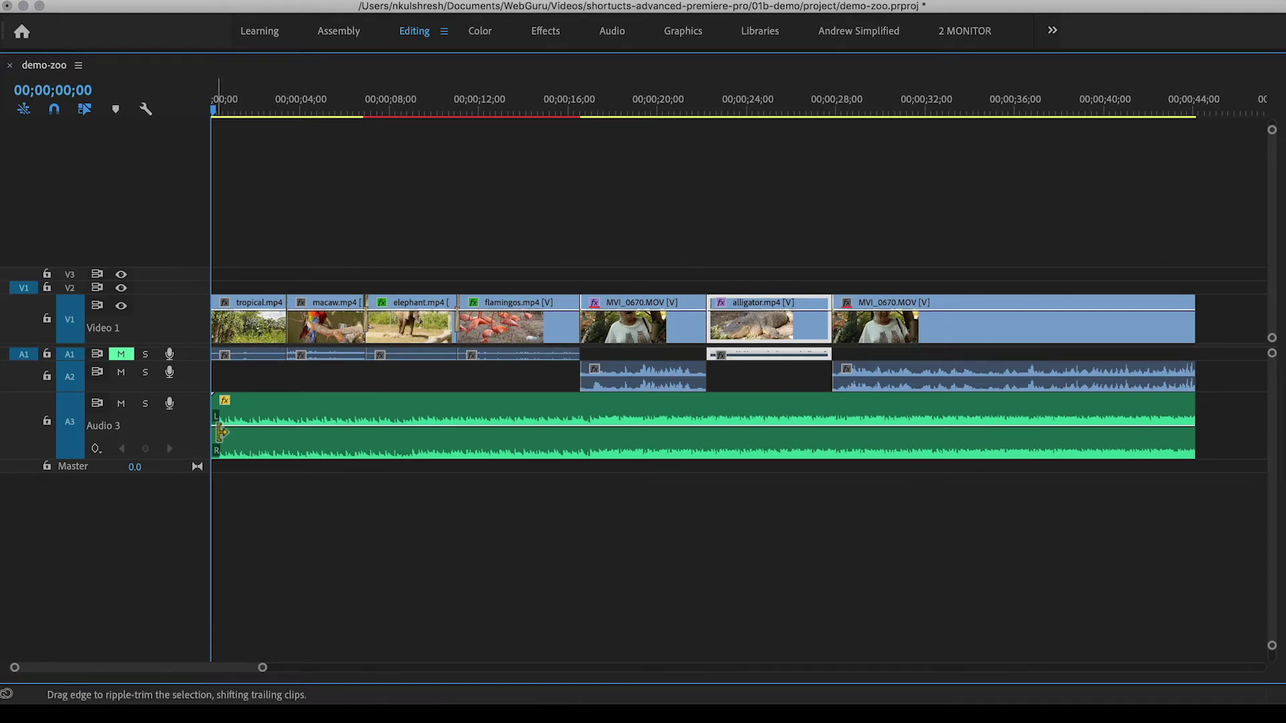
pyautogui.keyDown('super'); pyautogui.click(214, 429); pyautogui.keyUp('super')
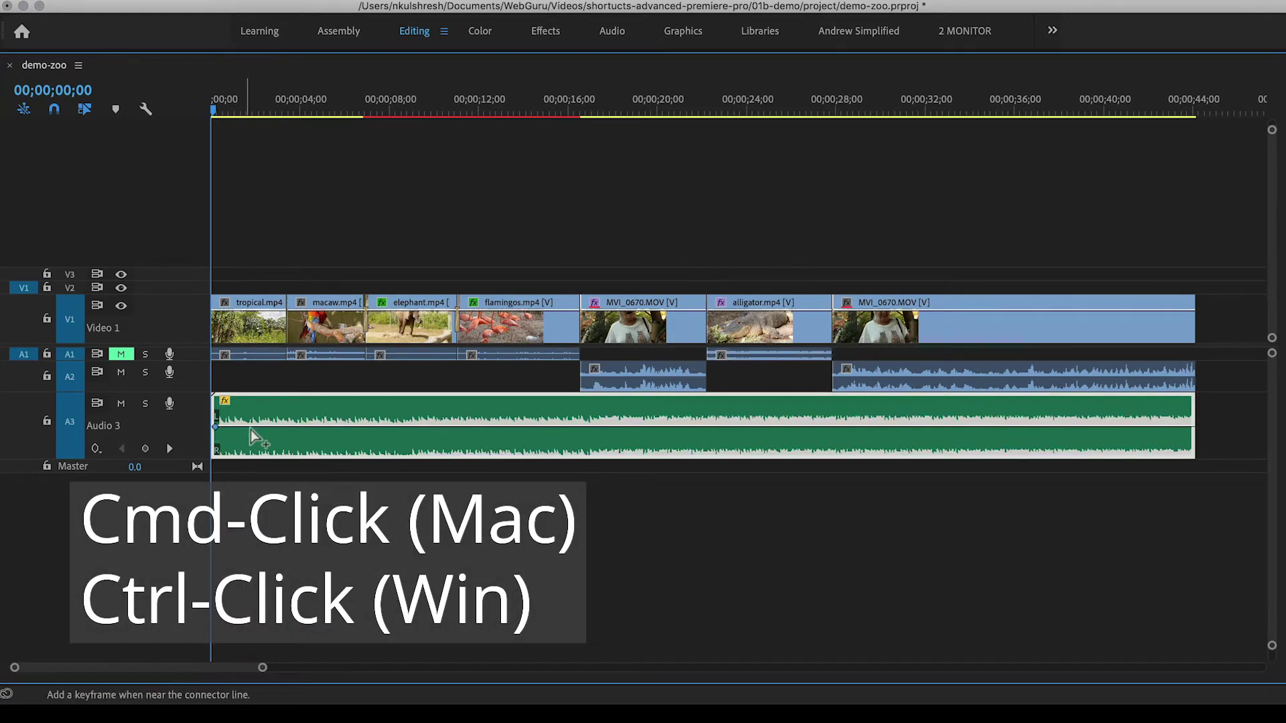
pyautogui.keyDown('super'); pyautogui.click(287, 428); pyautogui.keyUp('super')
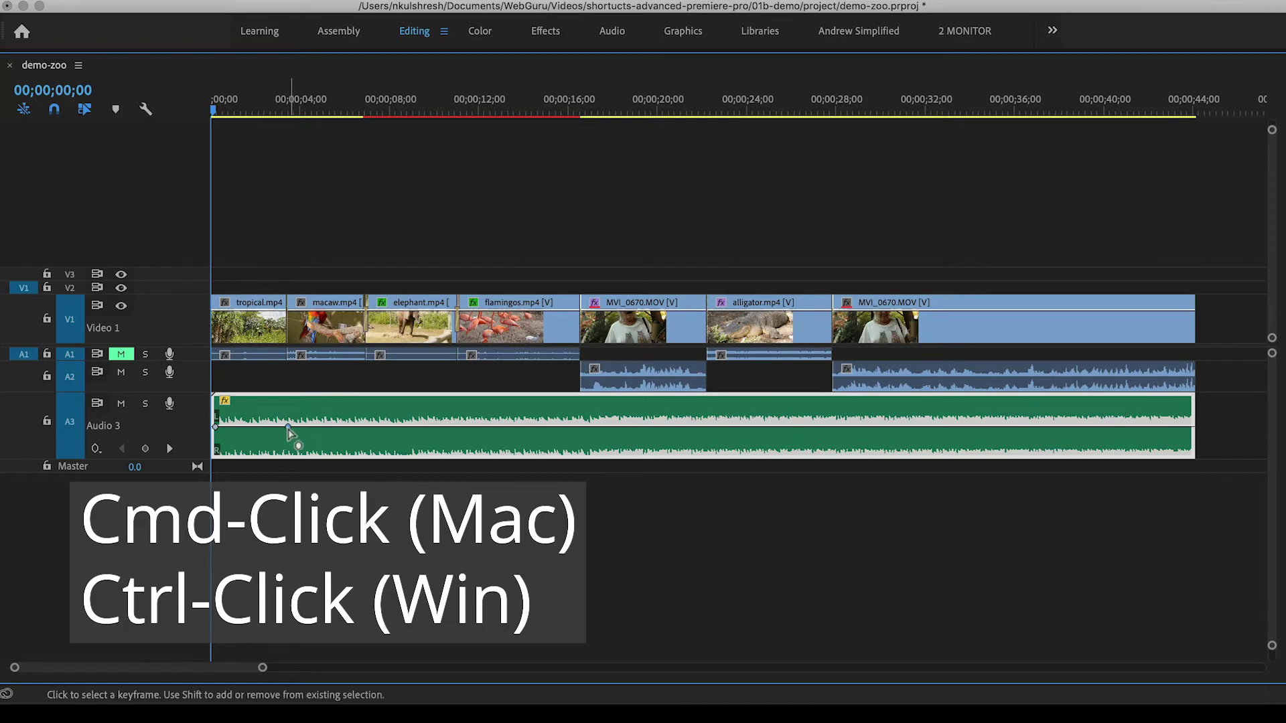
pyautogui.moveTo(215, 426); pyautogui.dragTo(218, 452)
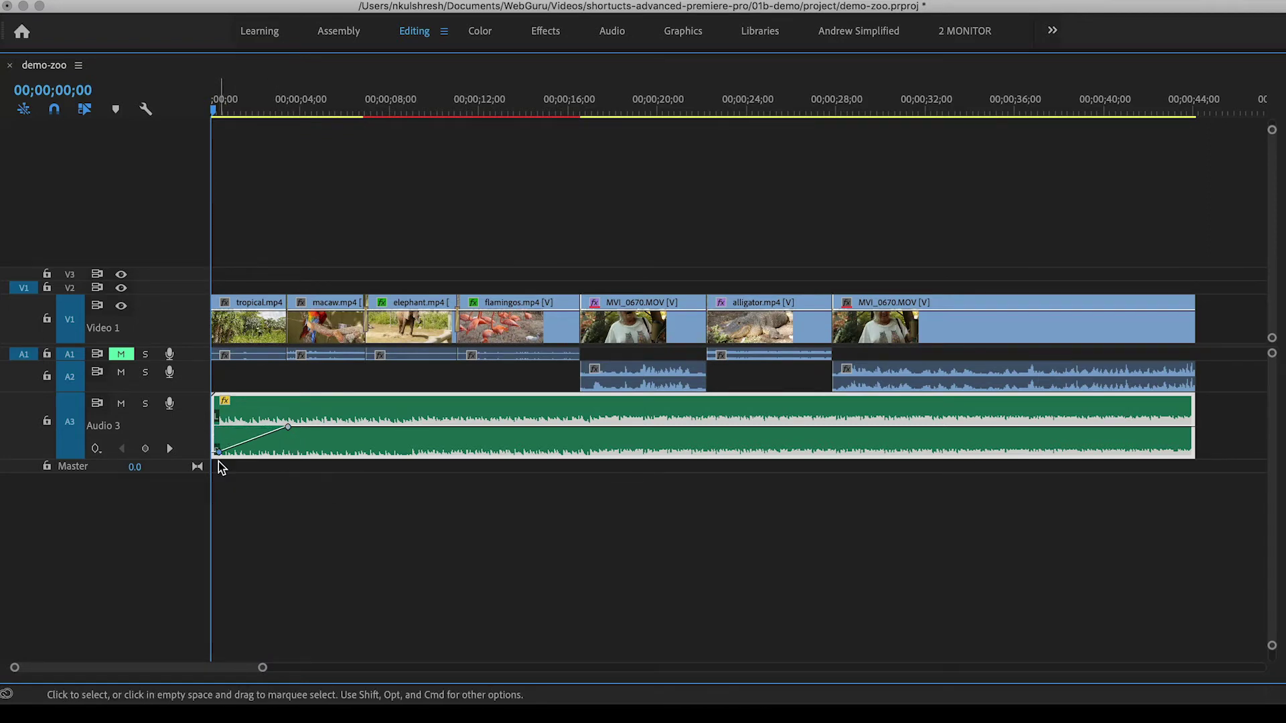
pyautogui.moveTo(288, 426); pyautogui.dragTo(313, 425)
# Fade tropical.mp4 in by dropping its first opacity keyframe to zero.
pyautogui.press('=')
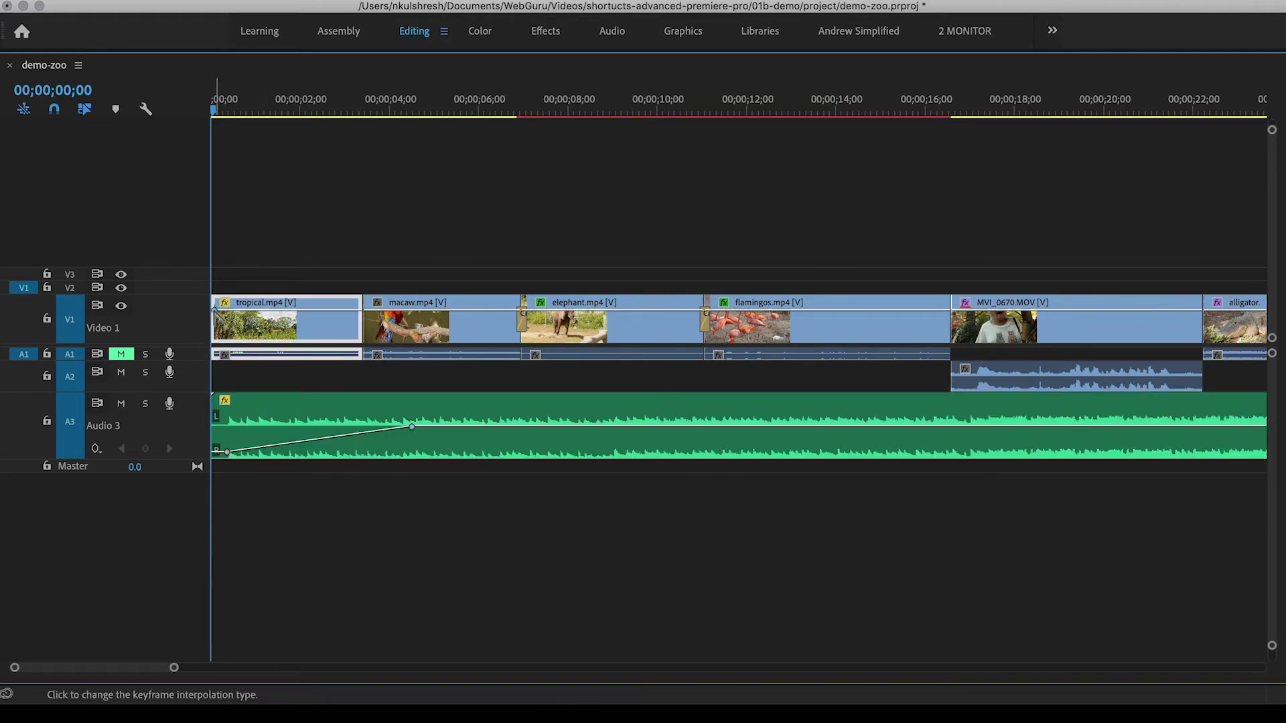
pyautogui.click(215, 313)
pyautogui.keyDown('super'); pyautogui.click(291, 311); pyautogui.keyUp('super')
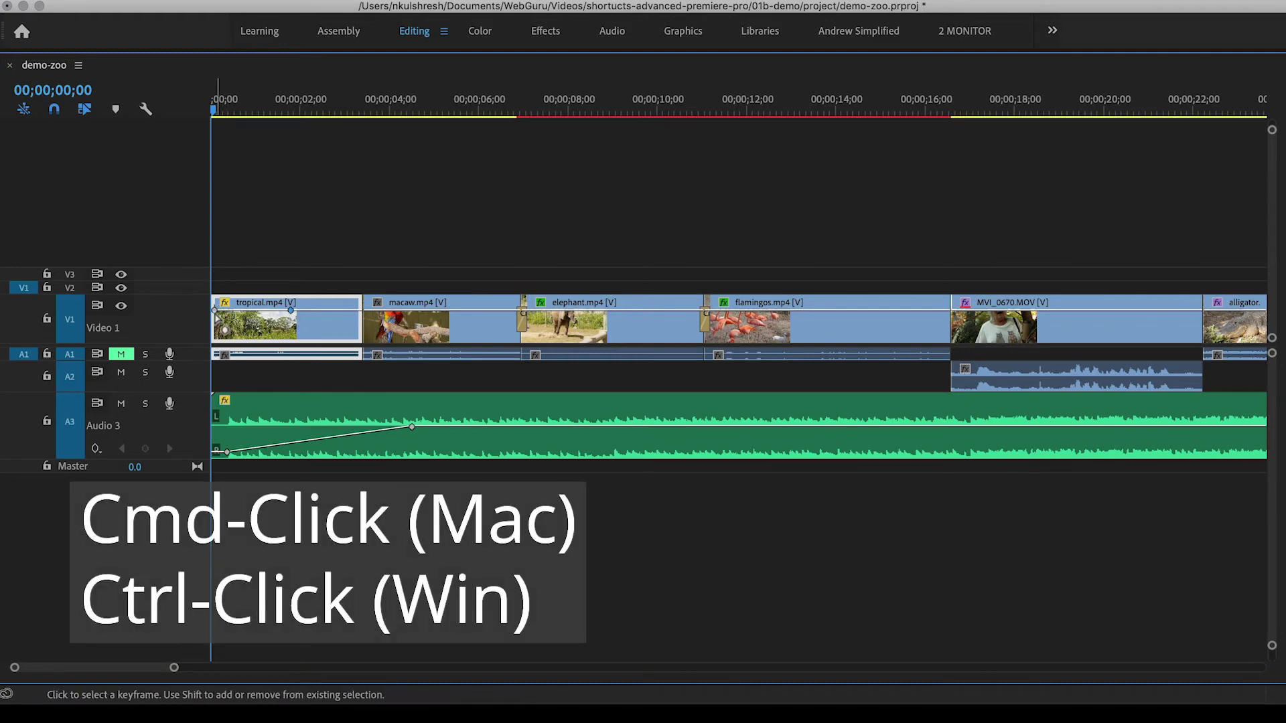
pyautogui.moveTo(215, 310); pyautogui.dragTo(215, 337)
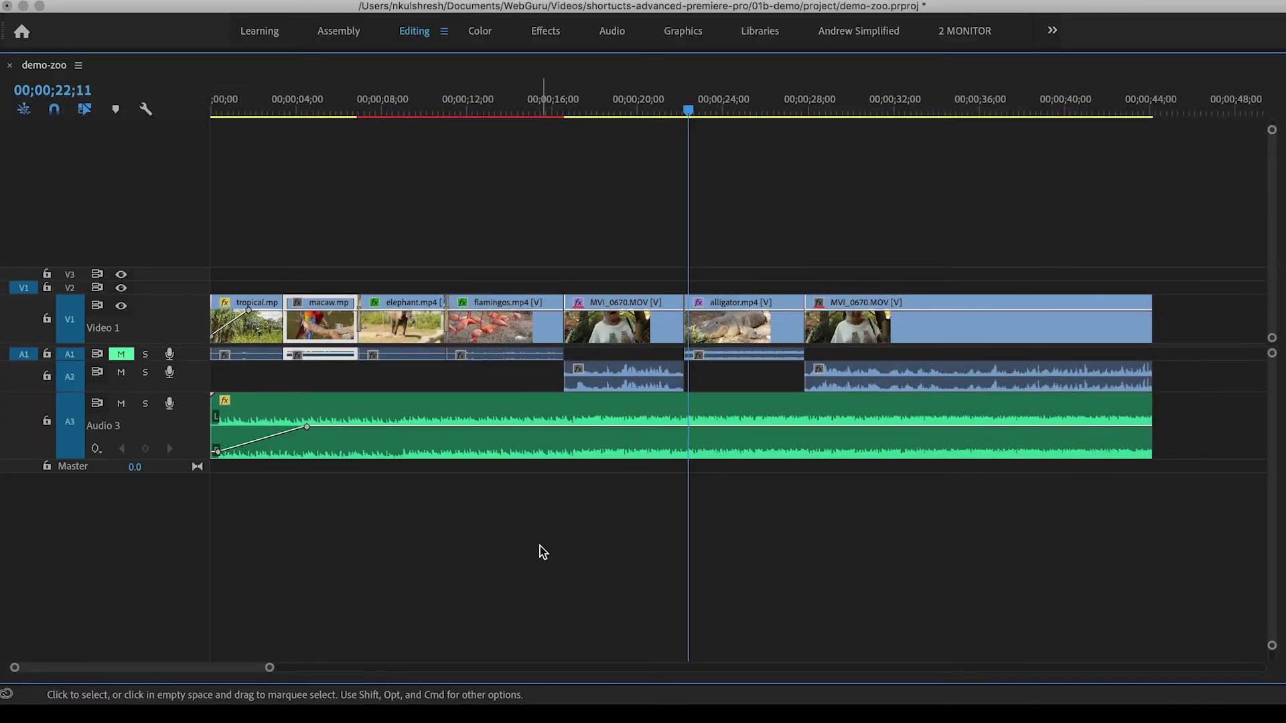
pyautogui.press('Home')
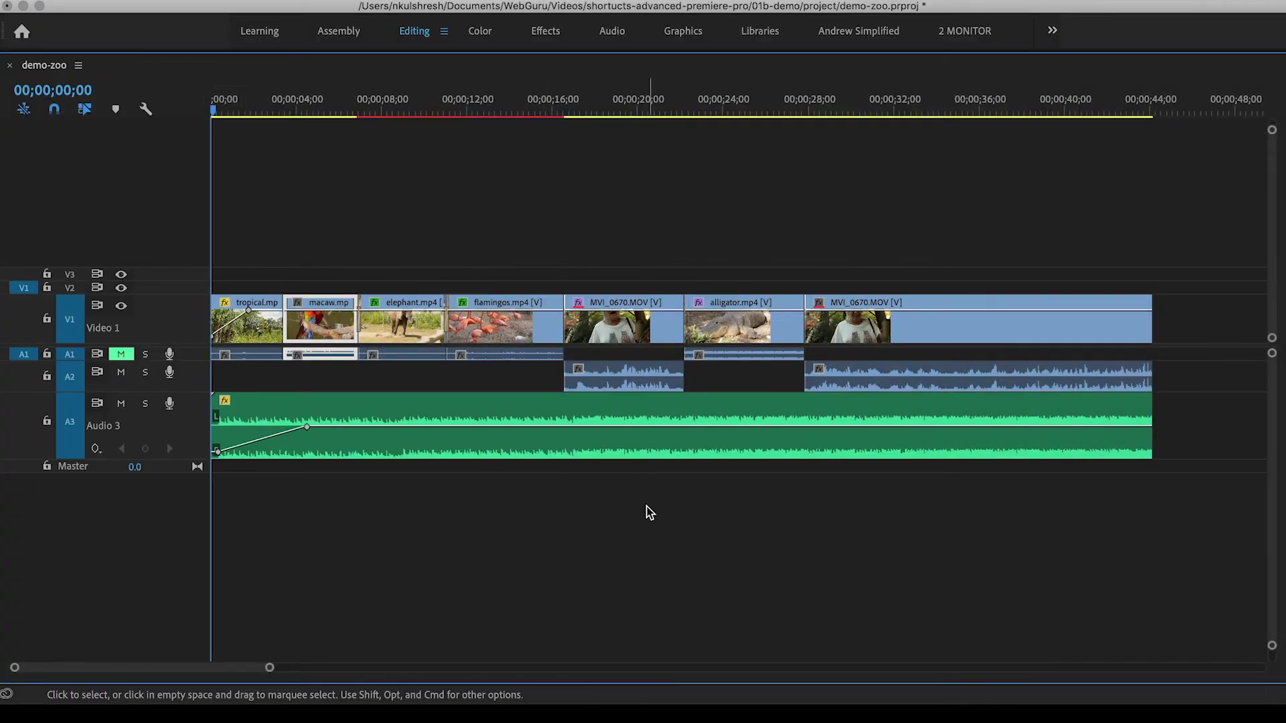
pyautogui.press('l')
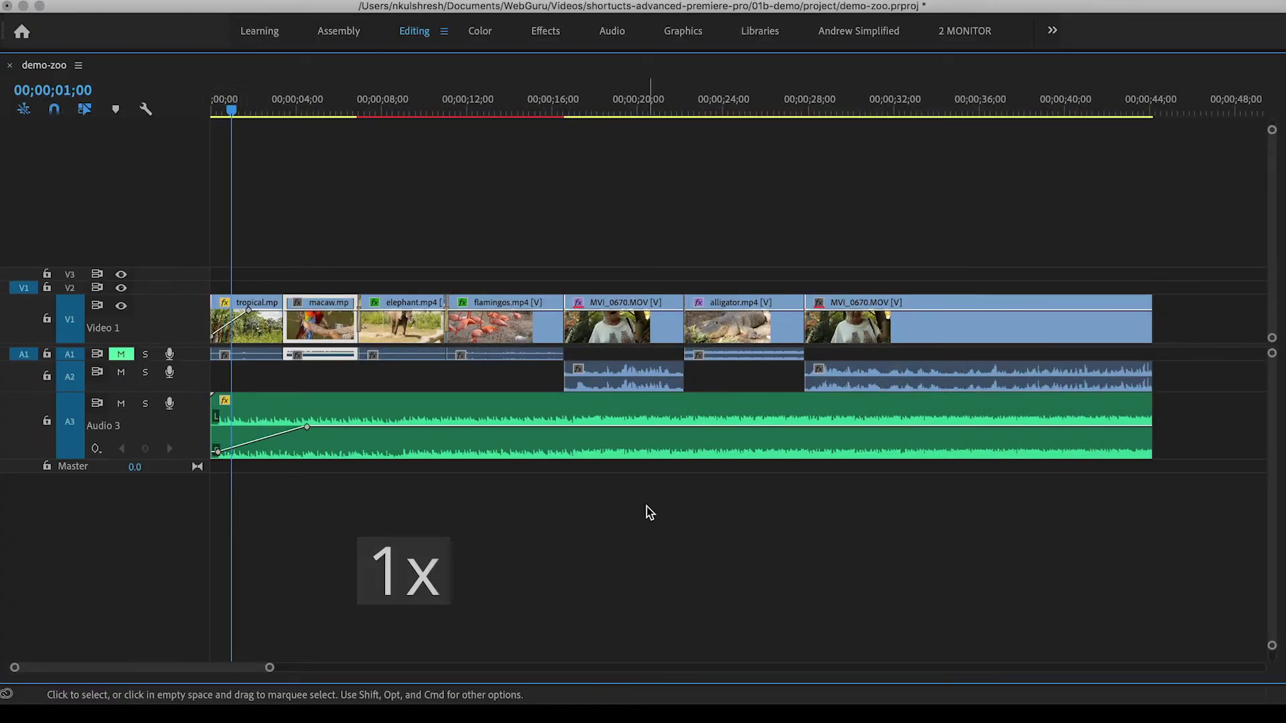
pyautogui.hotkey('shift', 'l')
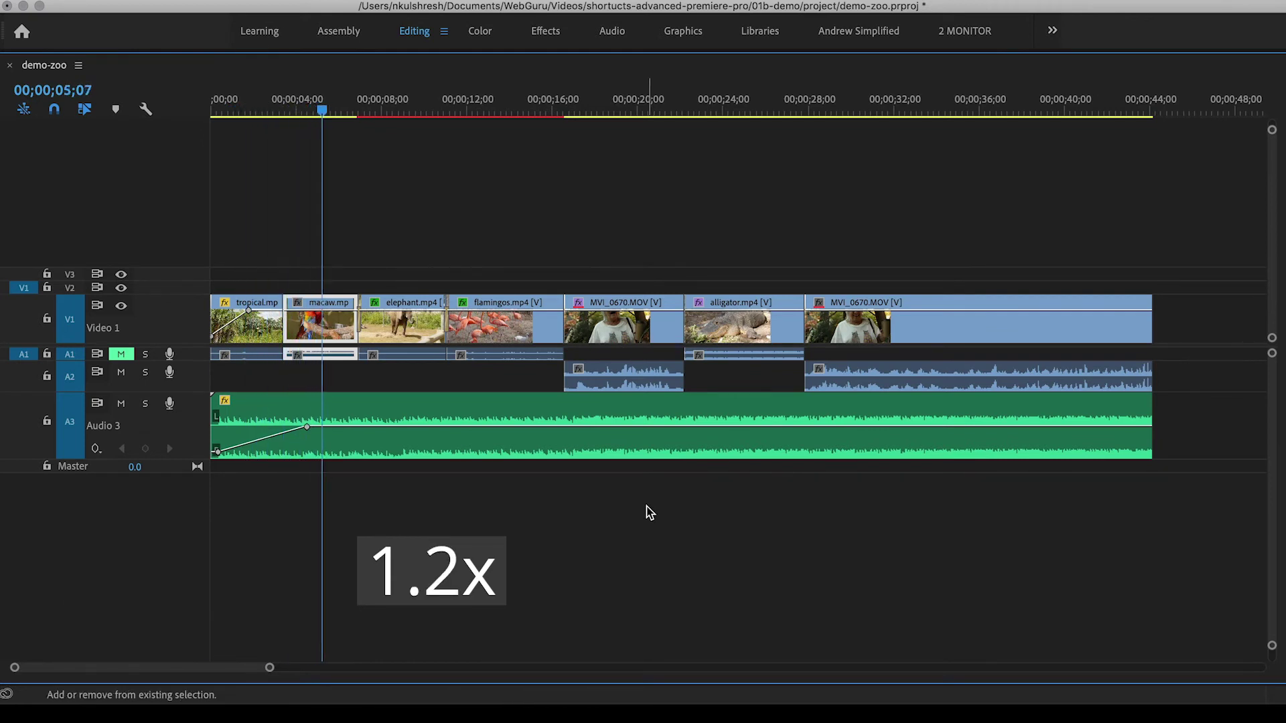
pyautogui.hotkey('shift', 'l')
pyautogui.hotkey('shift', 'l')
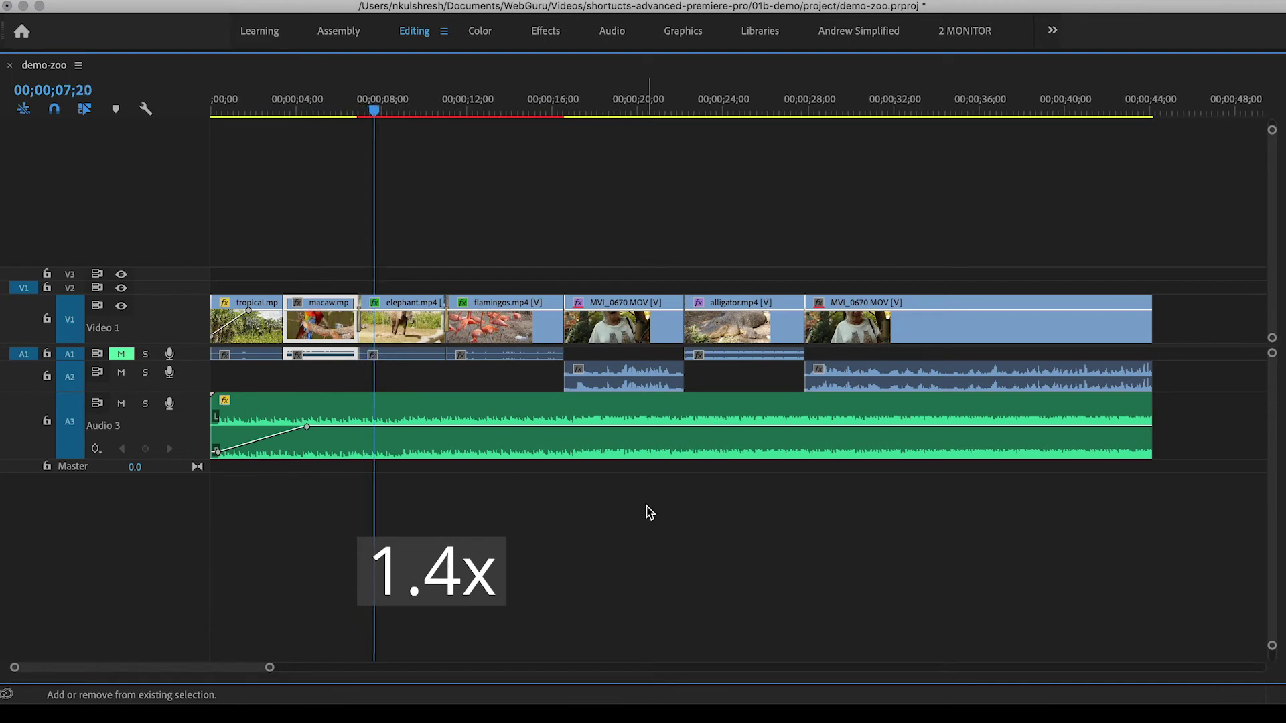
pyautogui.hotkey('shift', 'l')
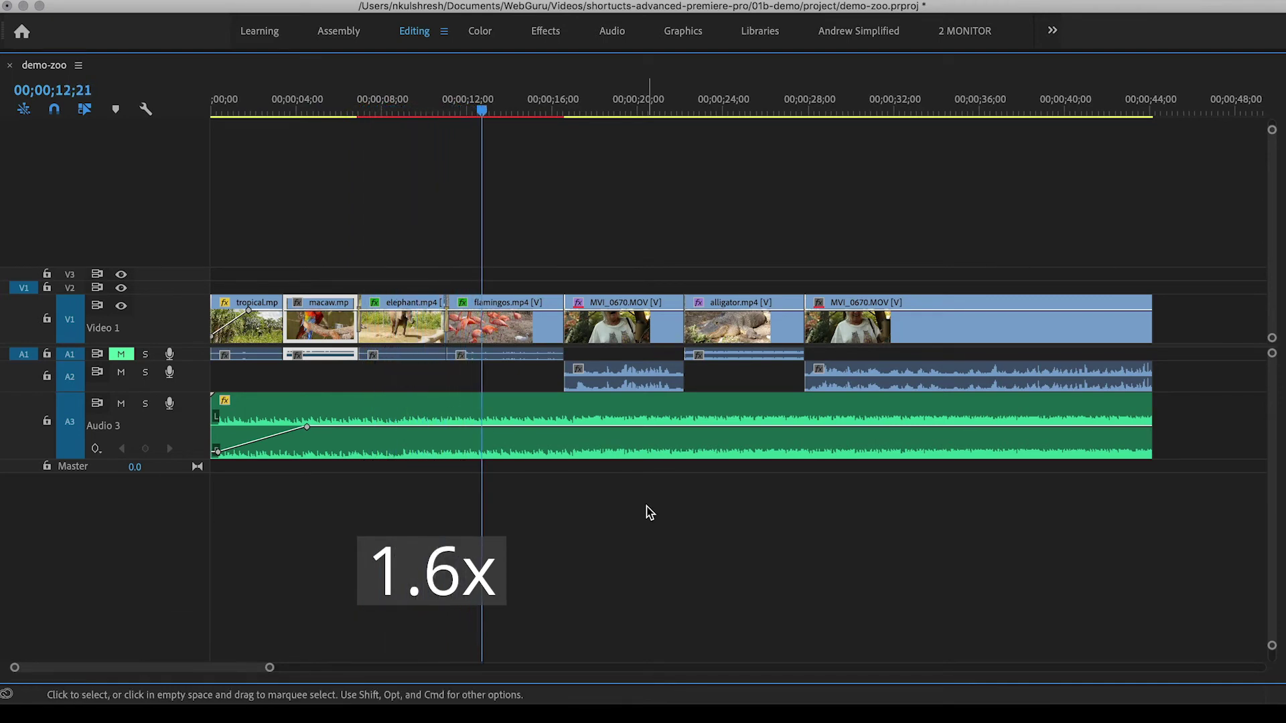
pyautogui.hotkey('shift', 'j')
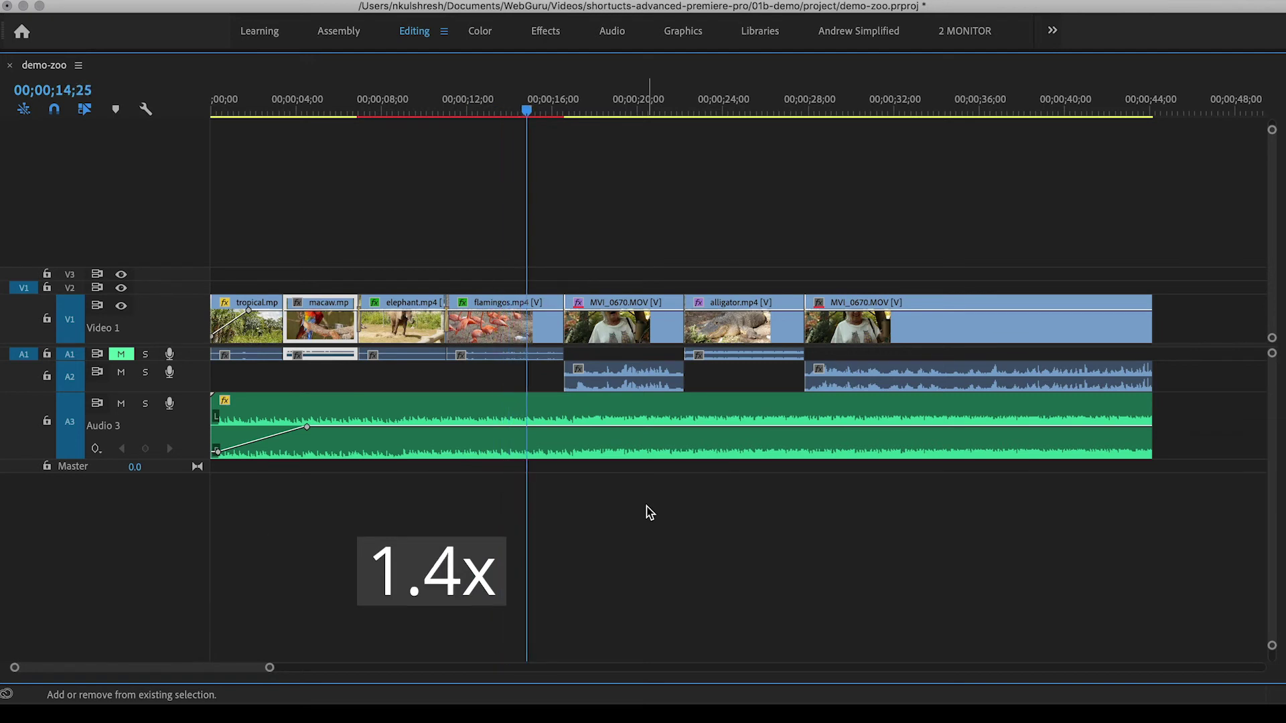
pyautogui.hotkey('shift', 'j')
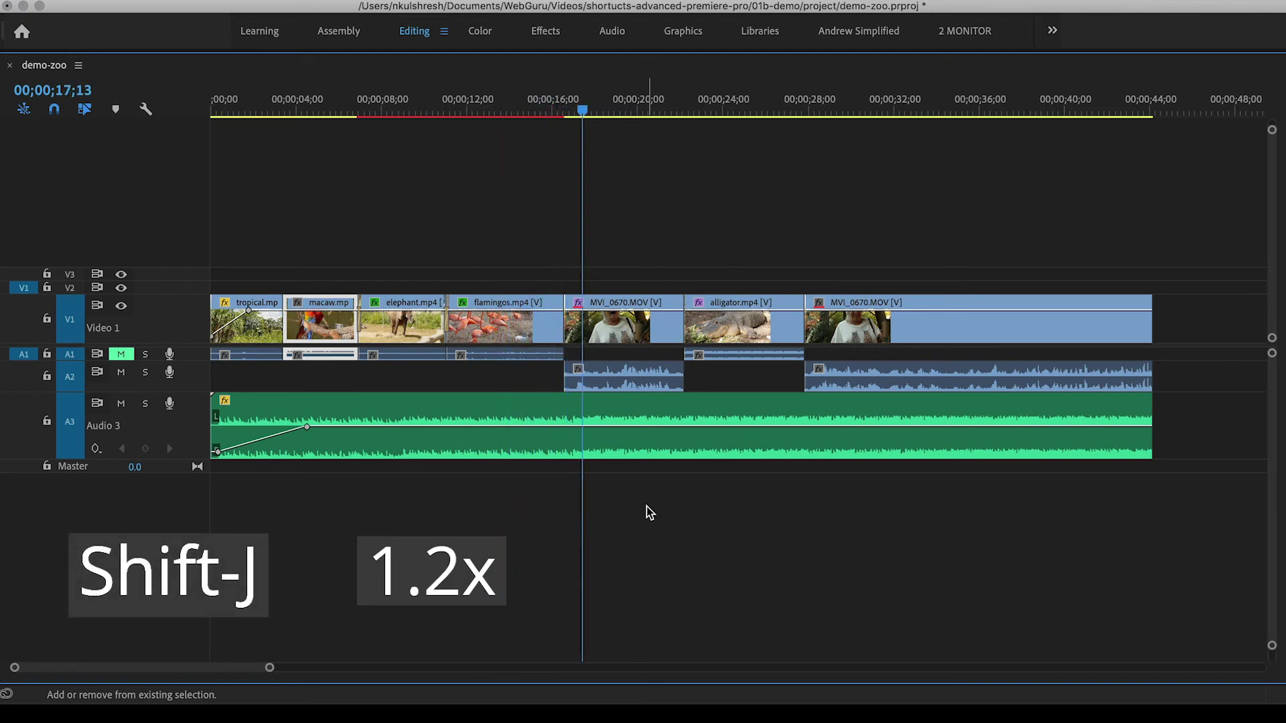
pyautogui.hotkey('shift', 'j')
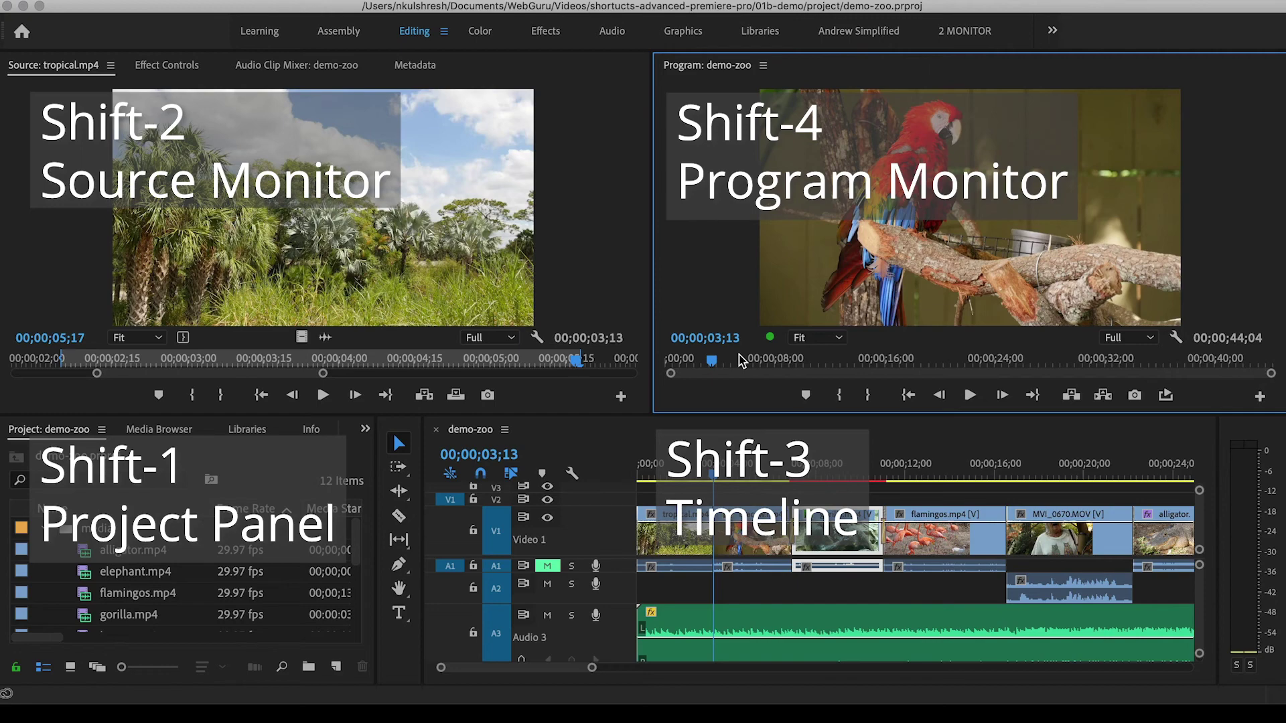
pyautogui.press('f')
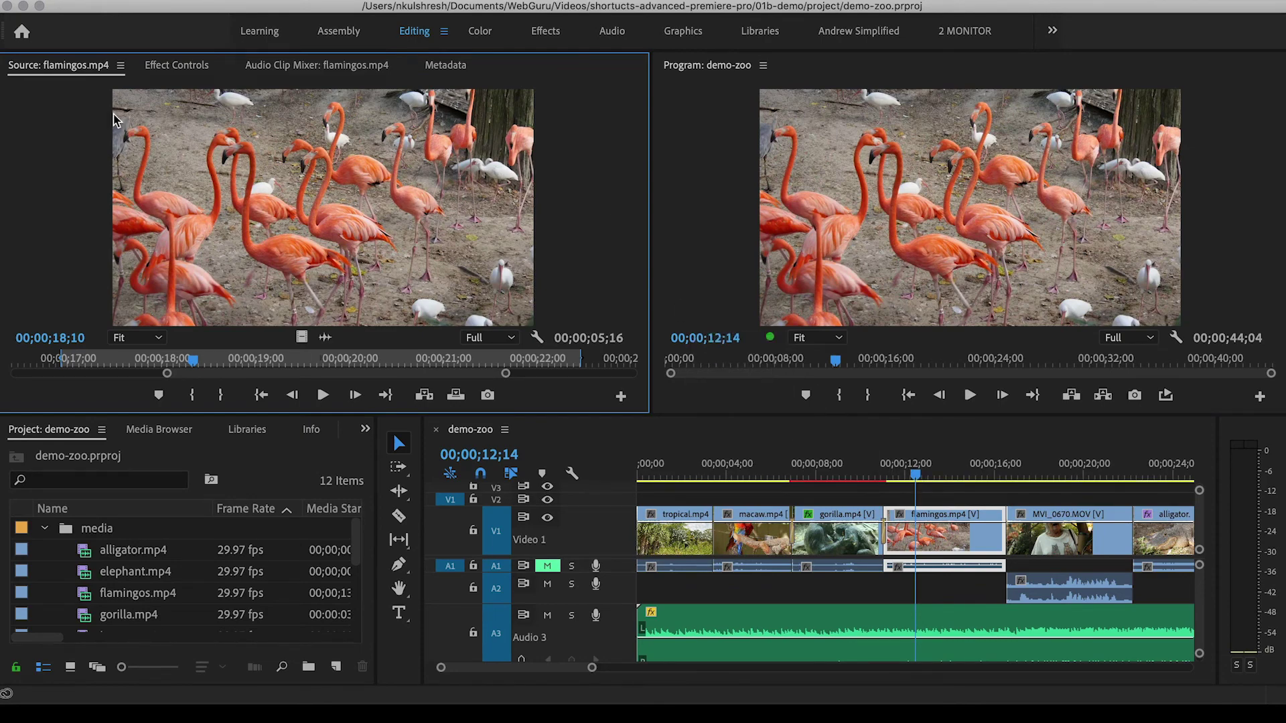
pyautogui.press('alt+super+v')
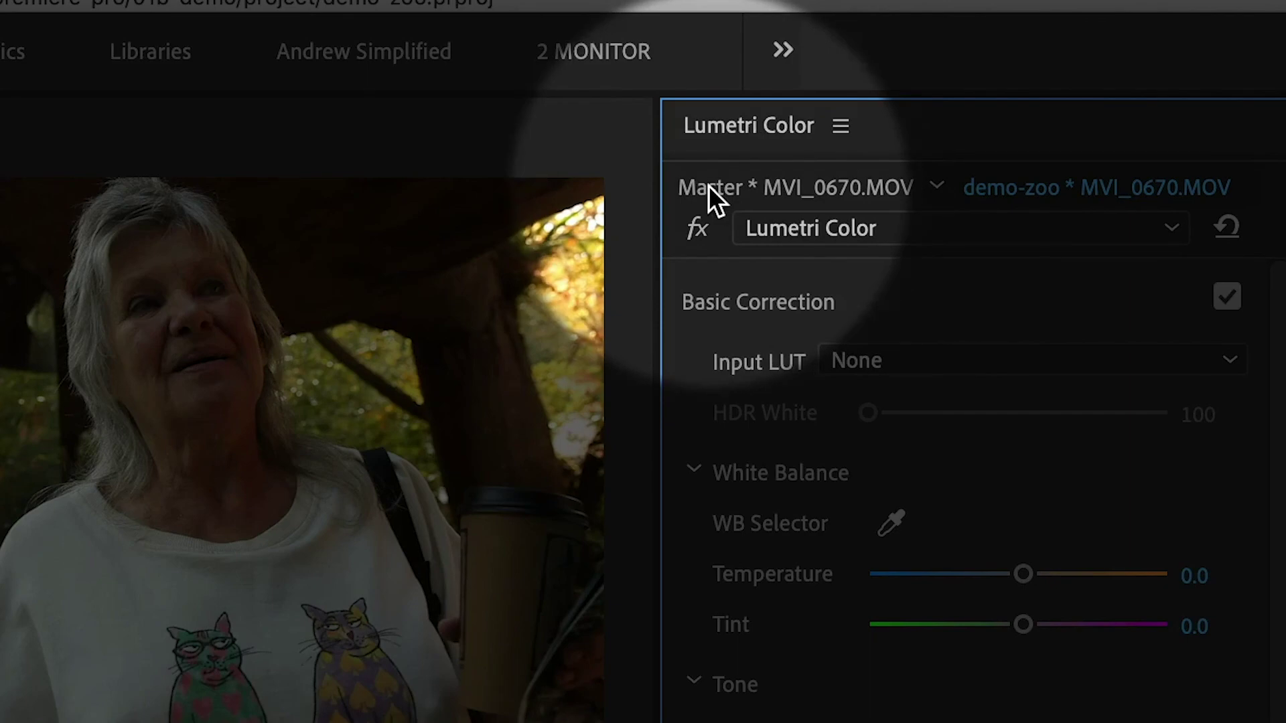
pyautogui.click(726, 188)
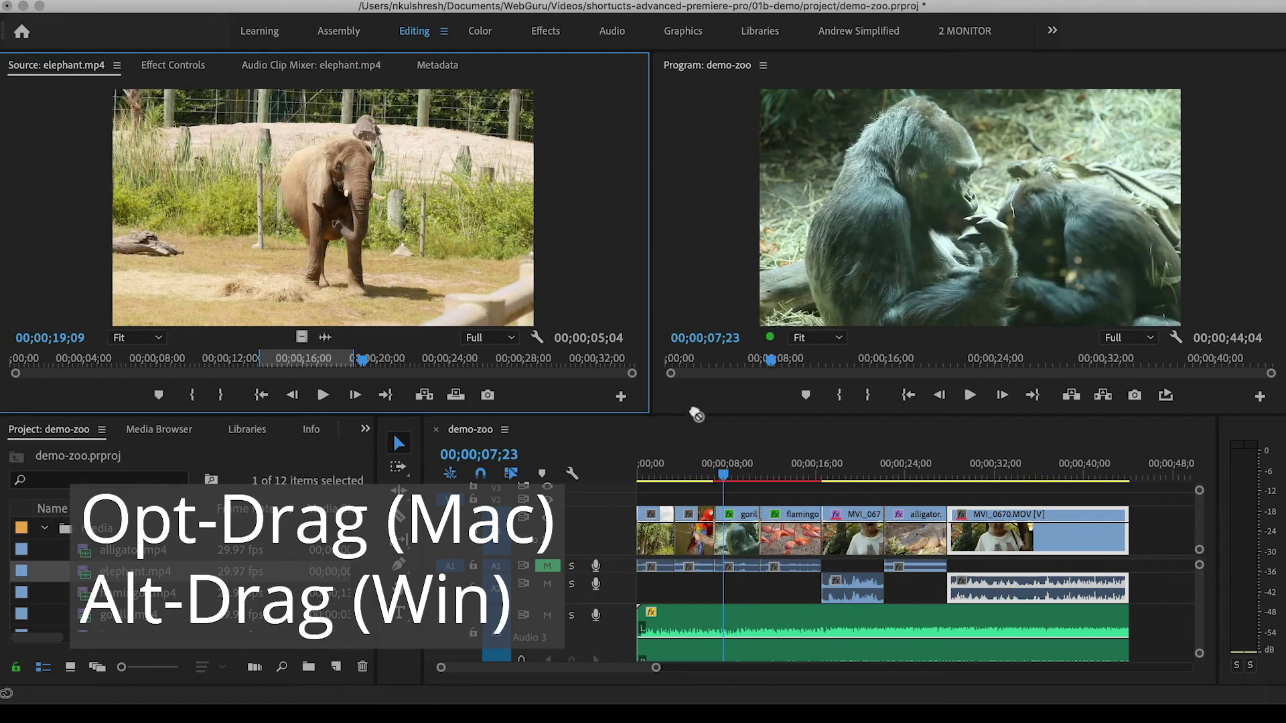
pyautogui.moveTo(697, 415); pyautogui.dragTo(739, 525)
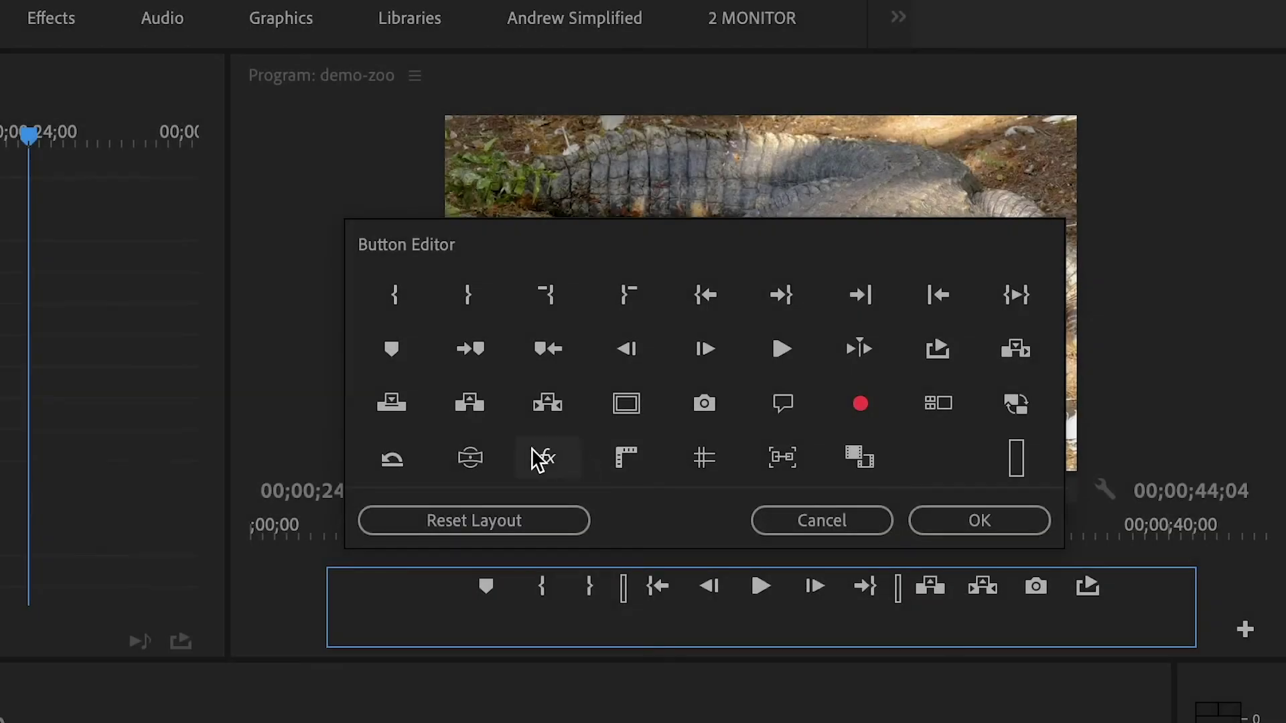
pyautogui.moveTo(548, 463); pyautogui.dragTo(1136, 593)
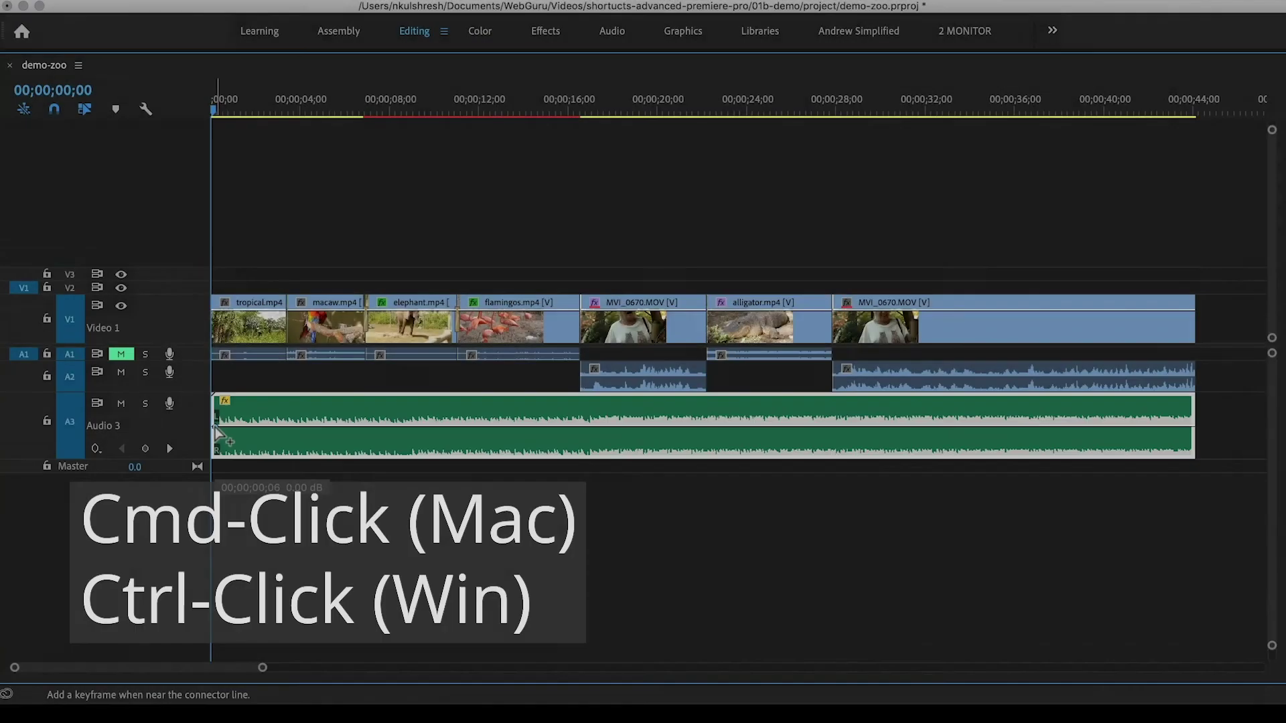
pyautogui.keyDown('super'); pyautogui.click(288, 426); pyautogui.keyUp('super')
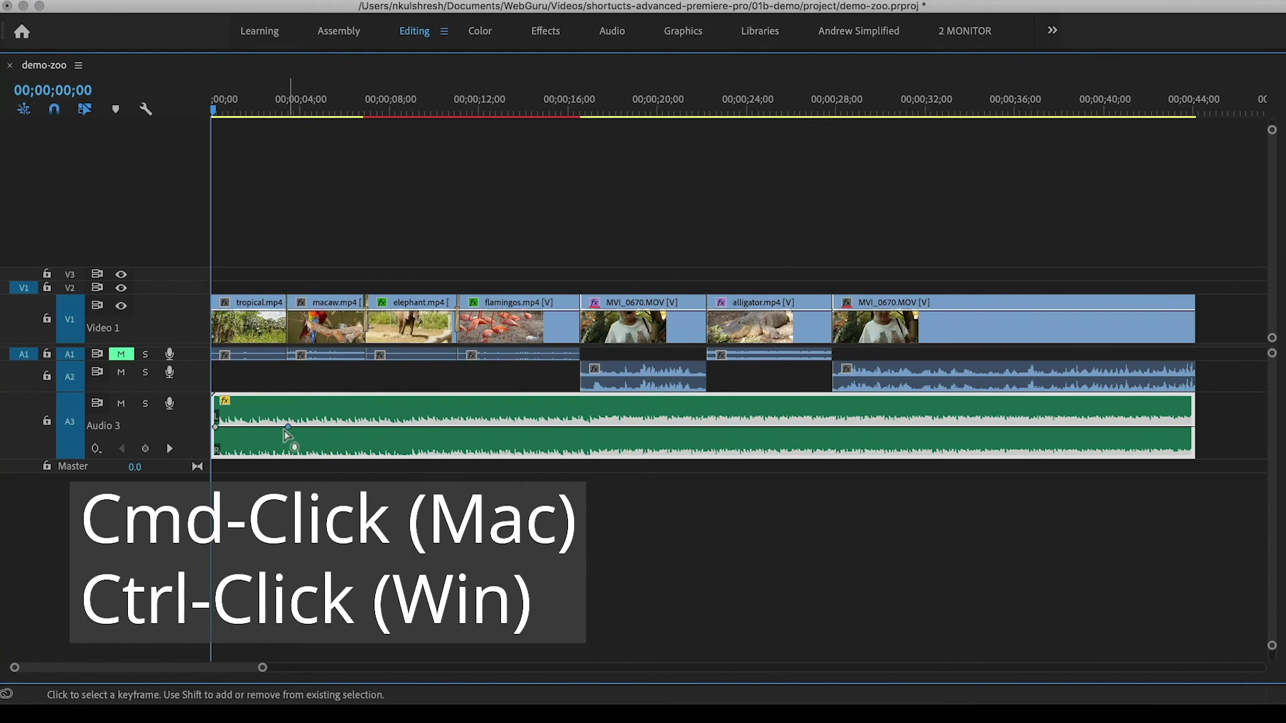
pyautogui.moveTo(216, 433); pyautogui.dragTo(217, 450)
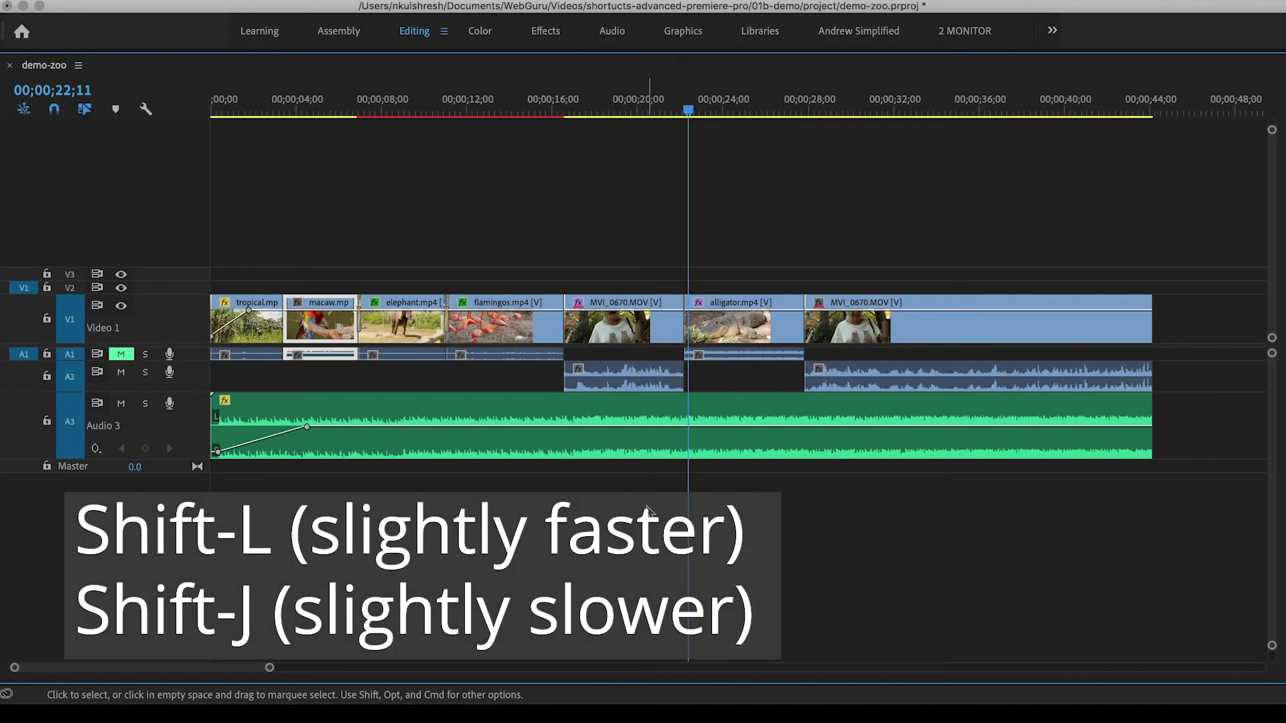